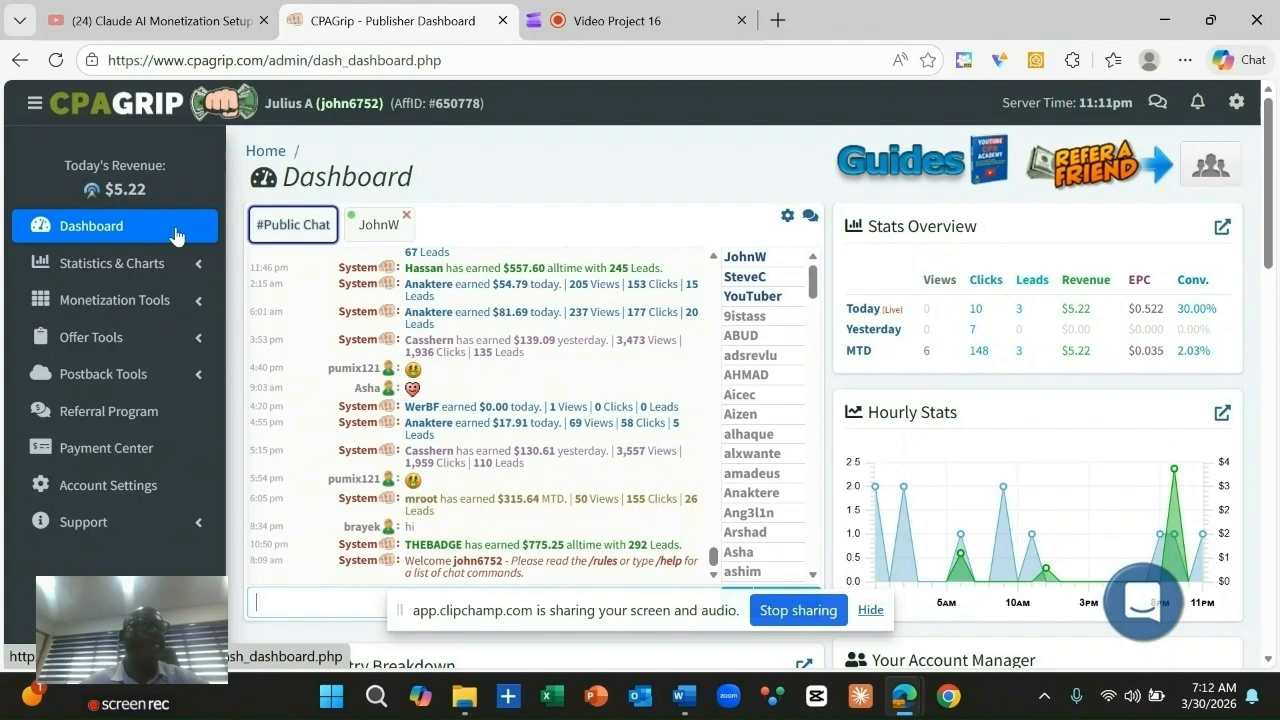
Open the My Offers list from the CPAGrip offer tools
{"action": "left_click", "coordinate": [54, 60]}
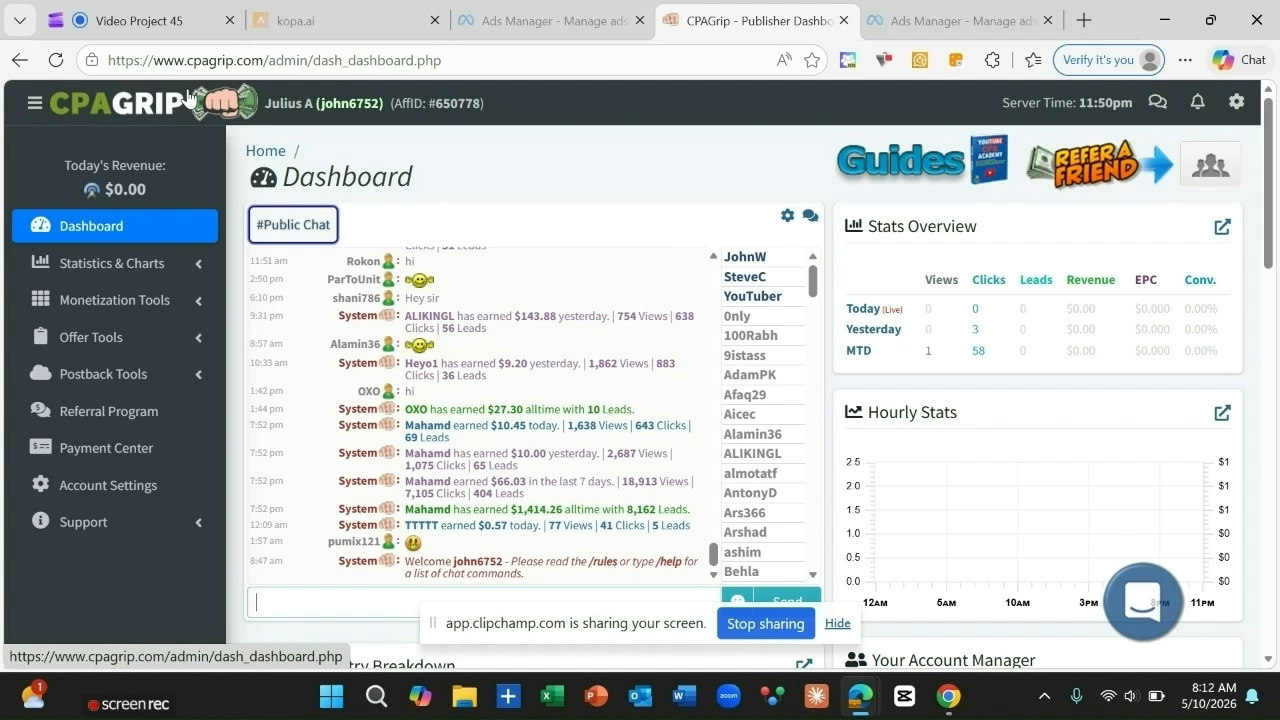
{"action": "left_click", "coordinate": [94, 340]}
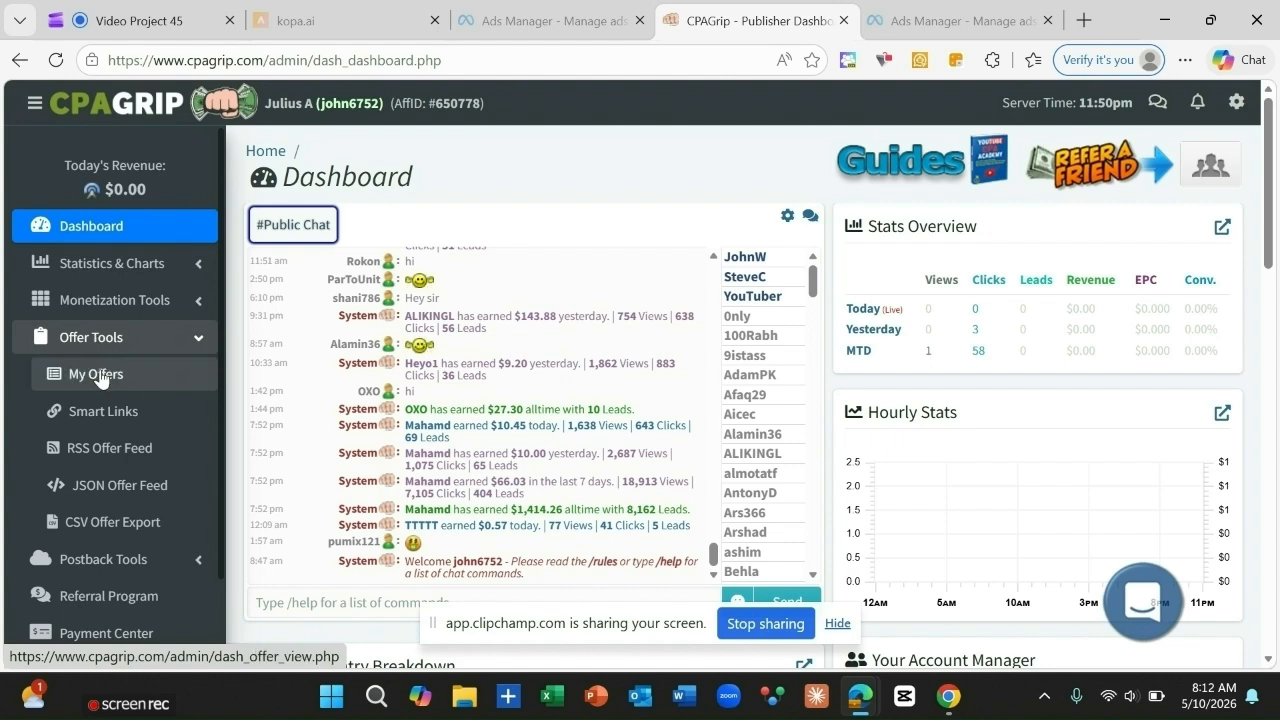
{"action": "left_click", "coordinate": [101, 377]}
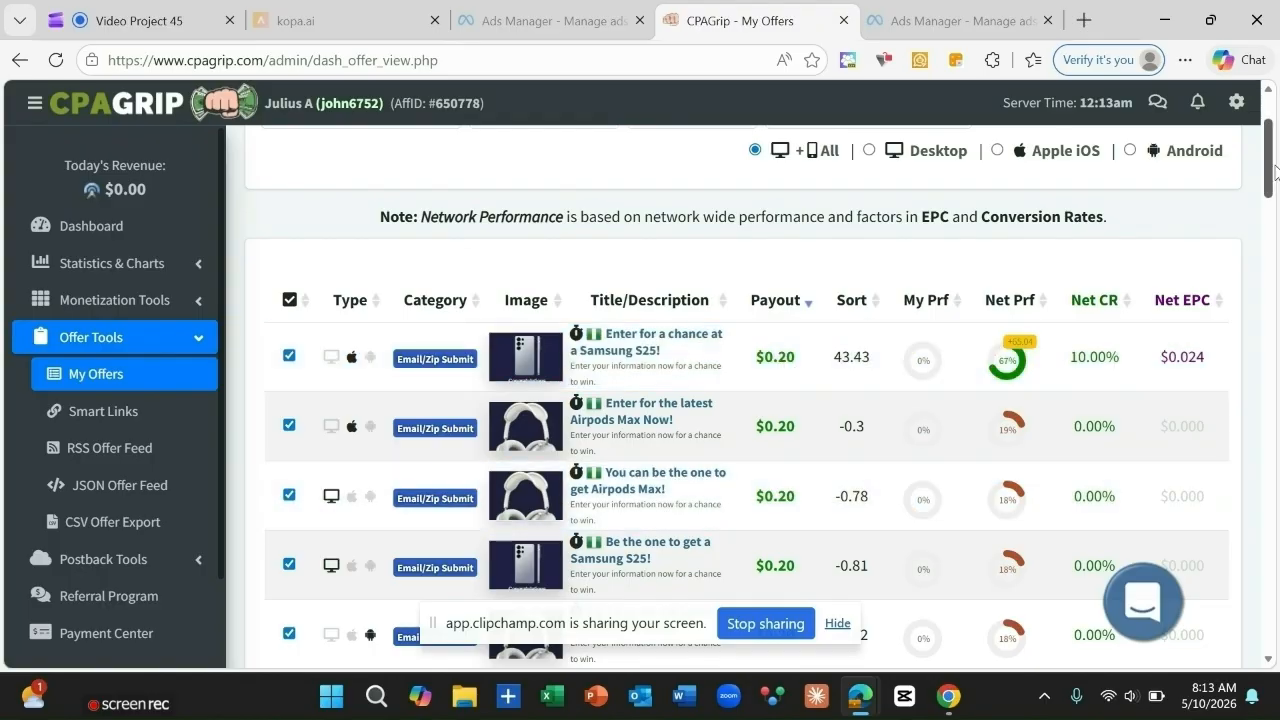
Filter the offer list by country to GB | United Kingdom
{"action": "left_click_drag", "start_coordinate": [1272, 175], "coordinate": [1273, 146]}
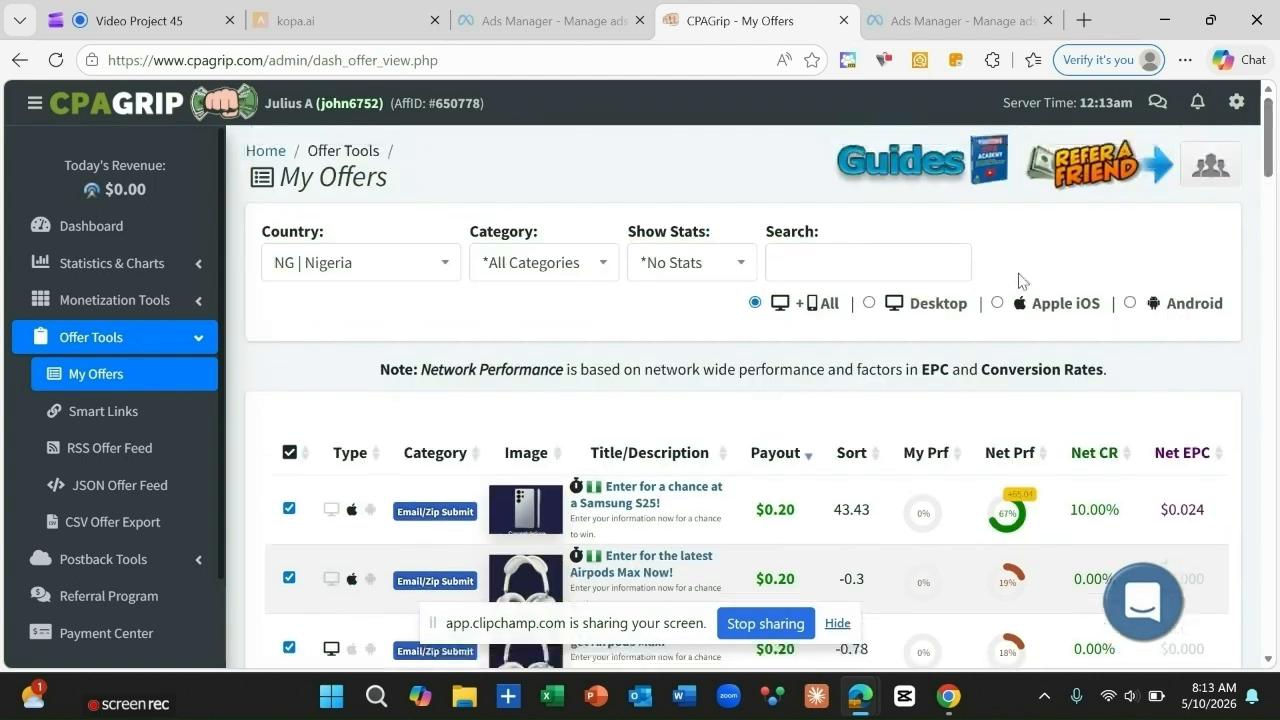
{"action": "left_click", "coordinate": [445, 272]}
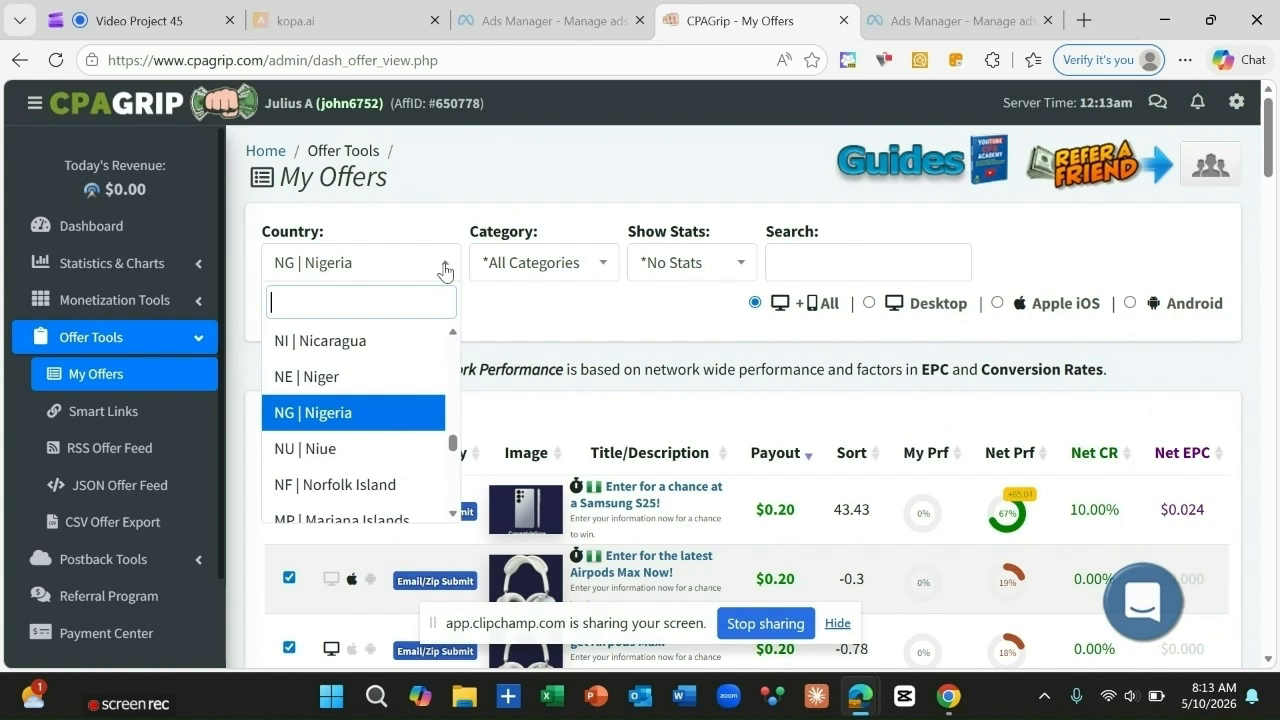
{"action": "type", "text": "GB"}
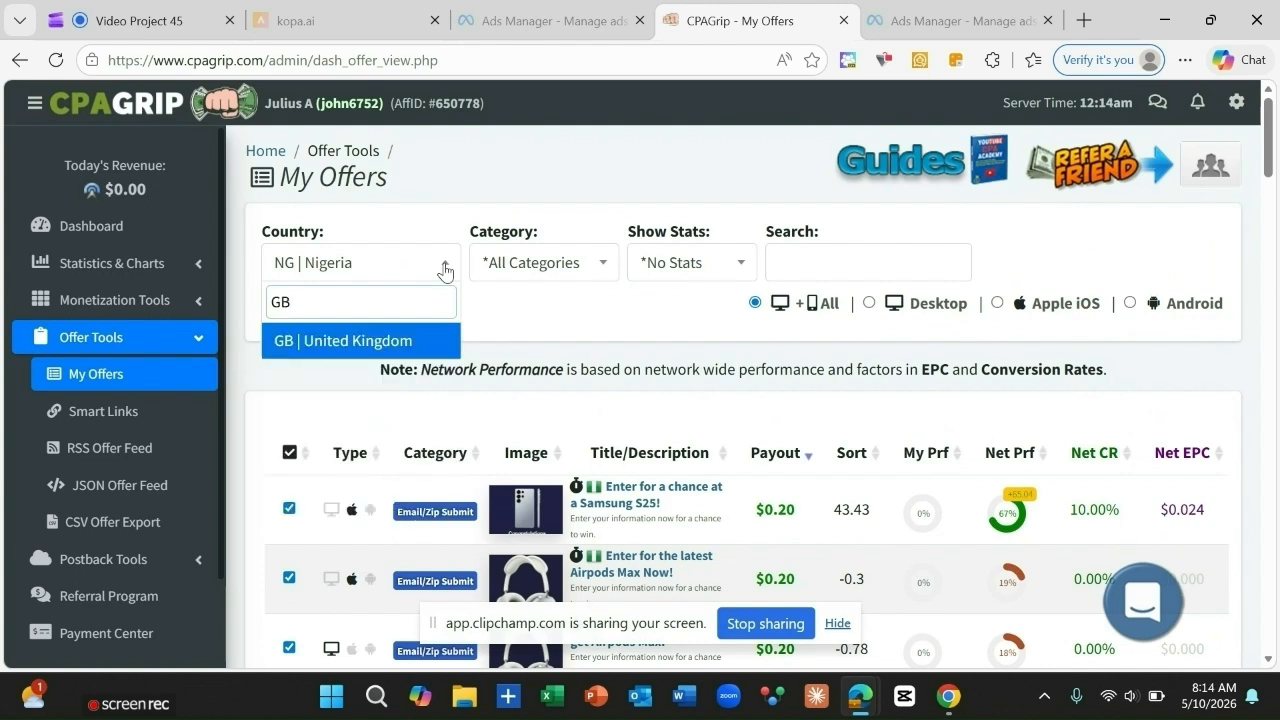
{"action": "left_click", "coordinate": [354, 341]}
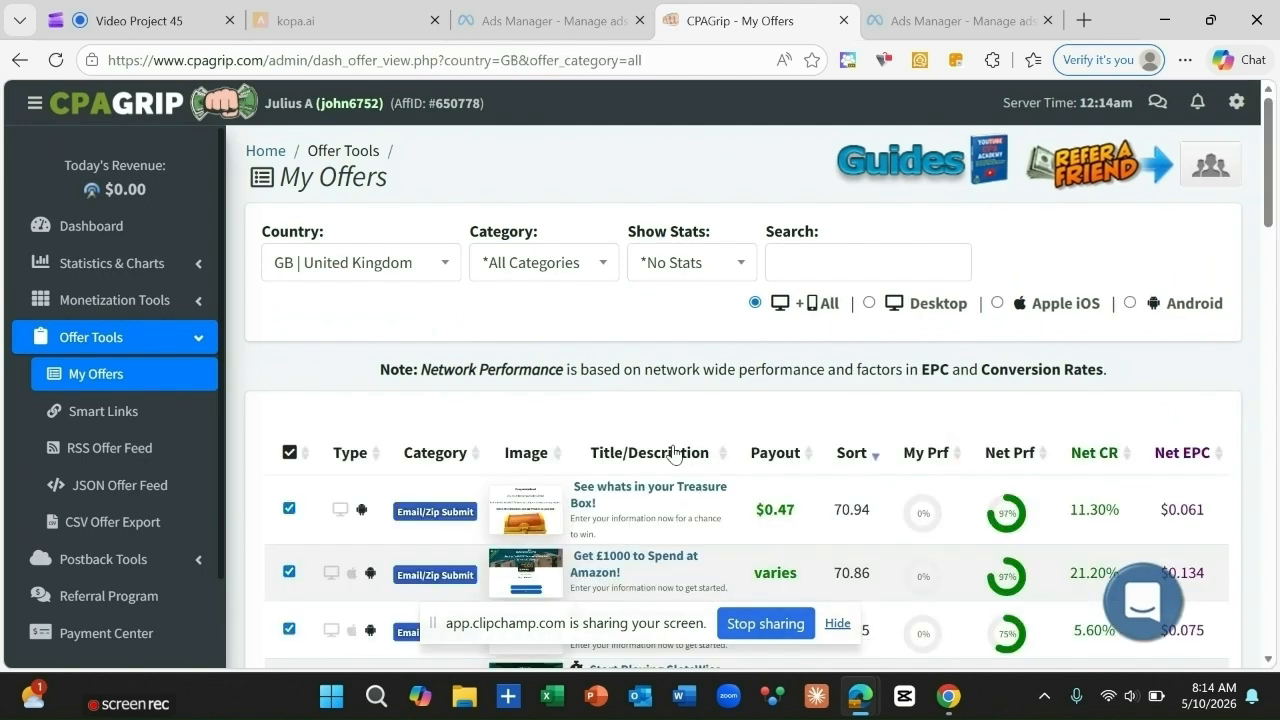
Sort the United Kingdom offers by payout in descending order and look through them
{"action": "left_click", "coordinate": [810, 460]}
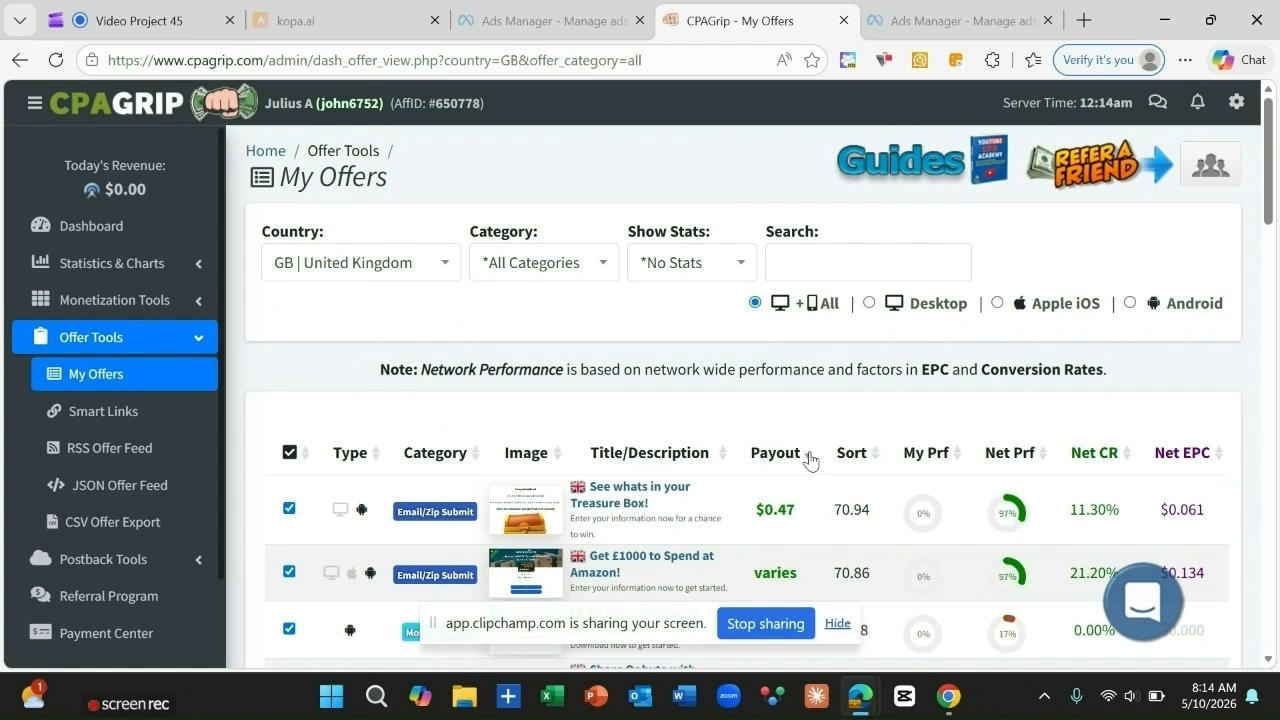
{"action": "left_click", "coordinate": [809, 452]}
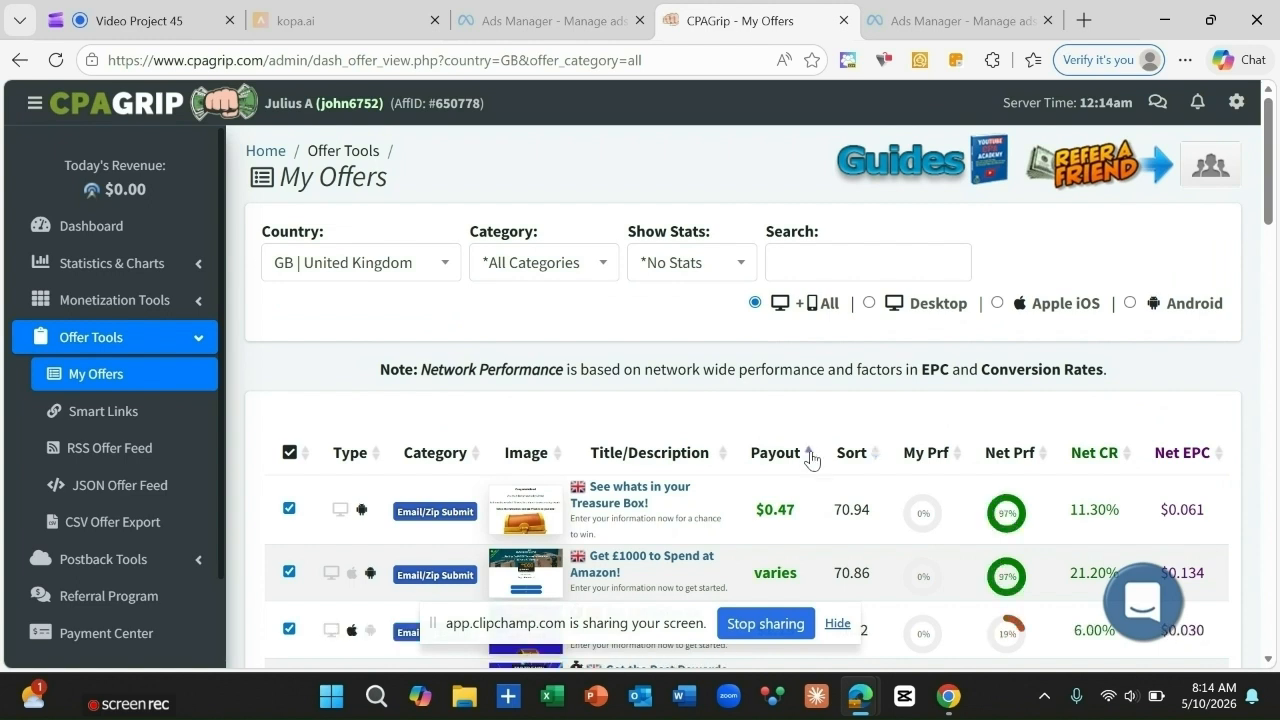
{"action": "left_click", "coordinate": [810, 455]}
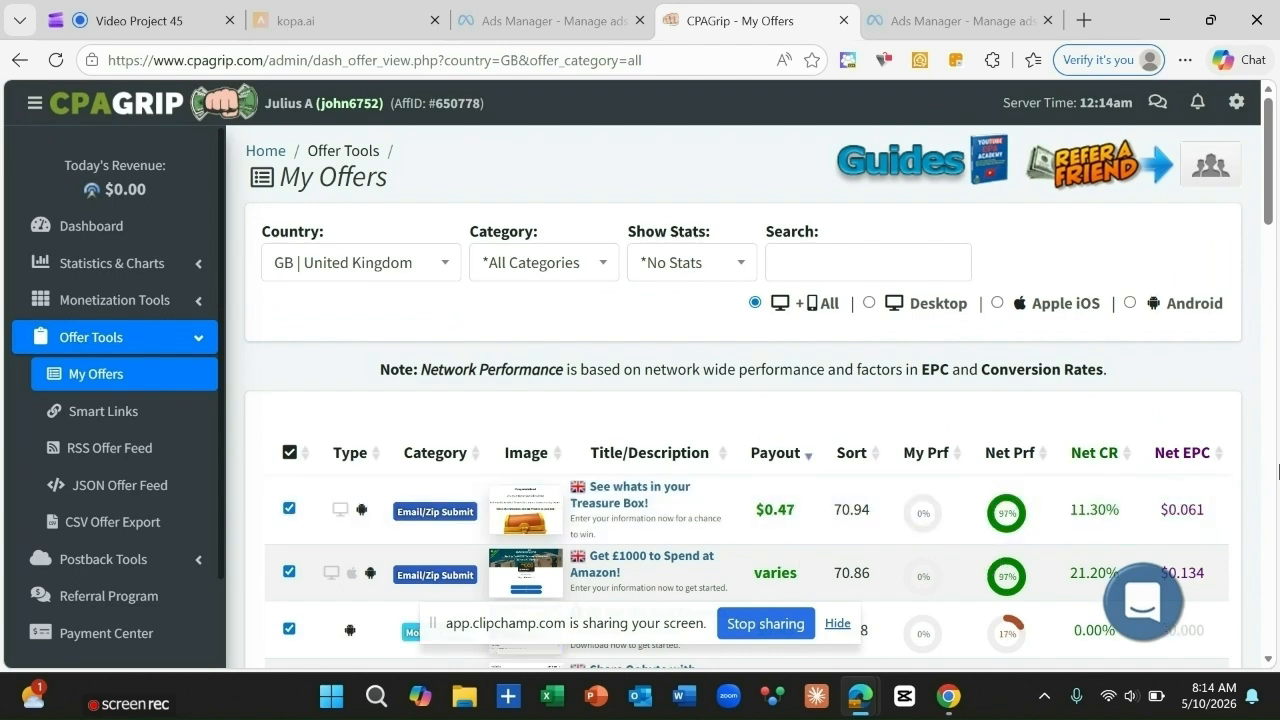
{"action": "left_click_drag", "start_coordinate": [1270, 222], "coordinate": [1272, 261]}
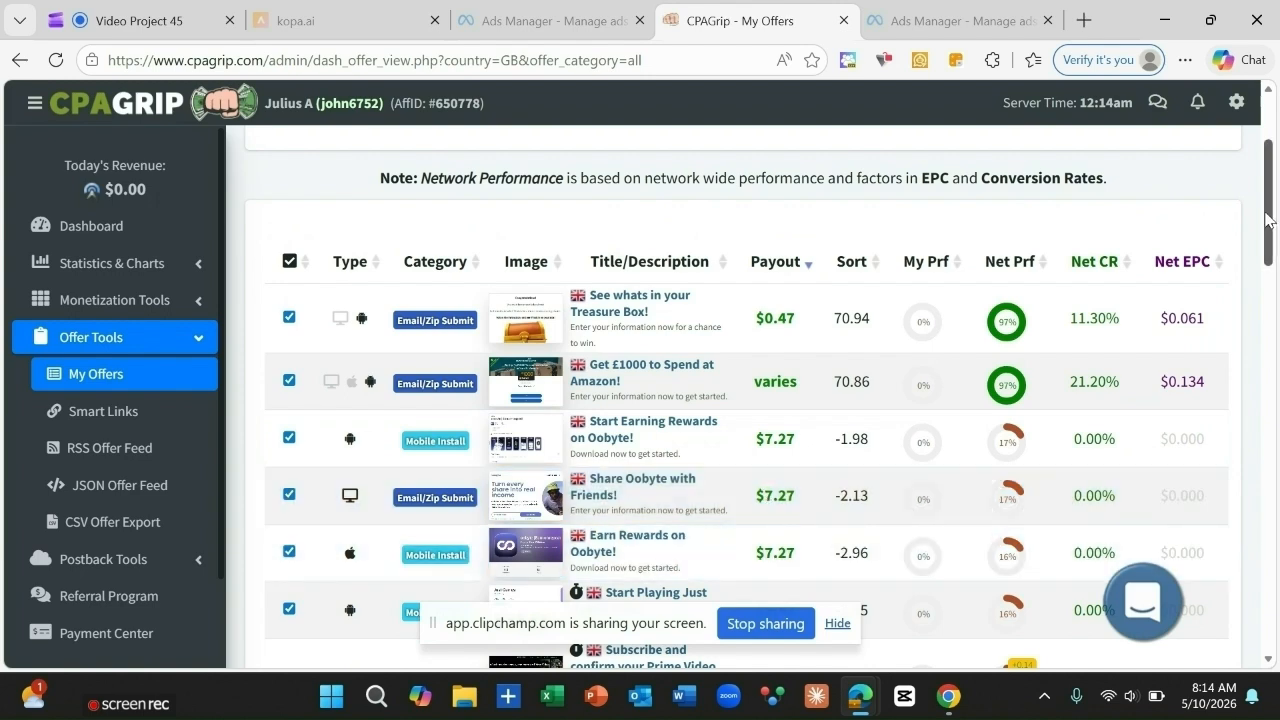
{"action": "left_click_drag", "start_coordinate": [1268, 220], "coordinate": [1277, 157]}
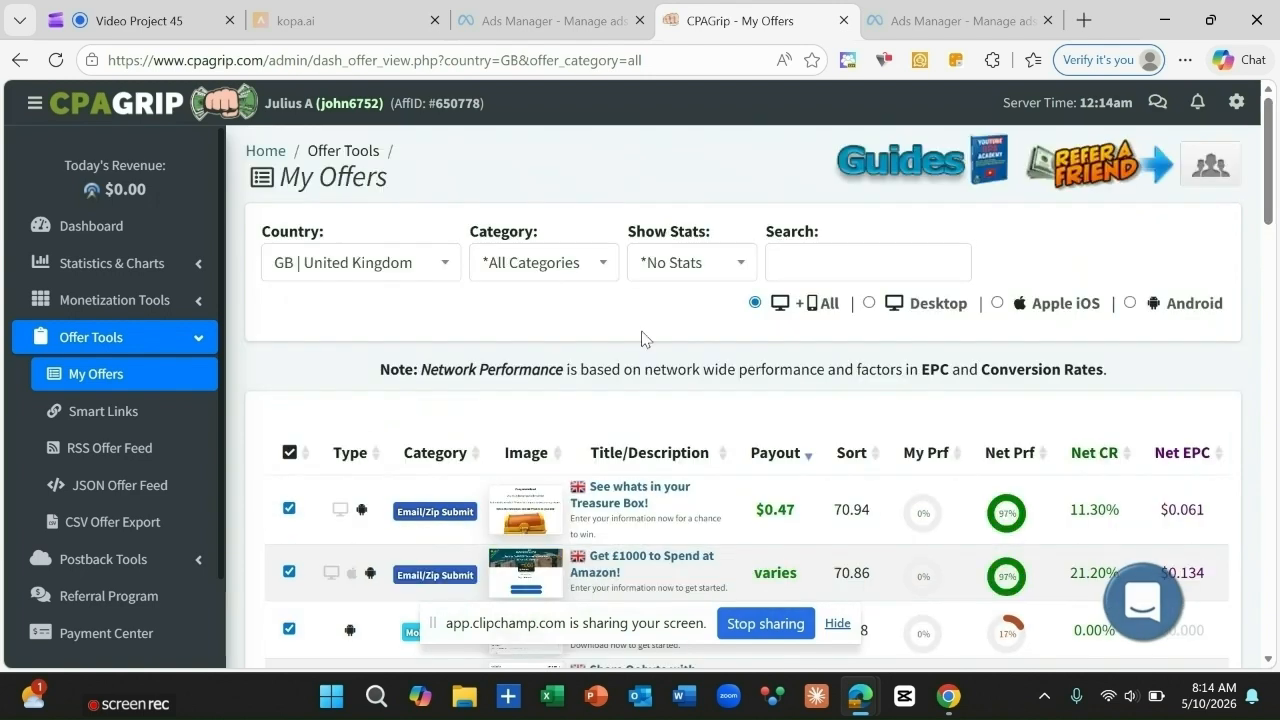
Change the offer country filter to US | United States and sort the offers by payout in descending order
{"action": "left_click", "coordinate": [446, 268]}
{"action": "type", "text": "Unit"}
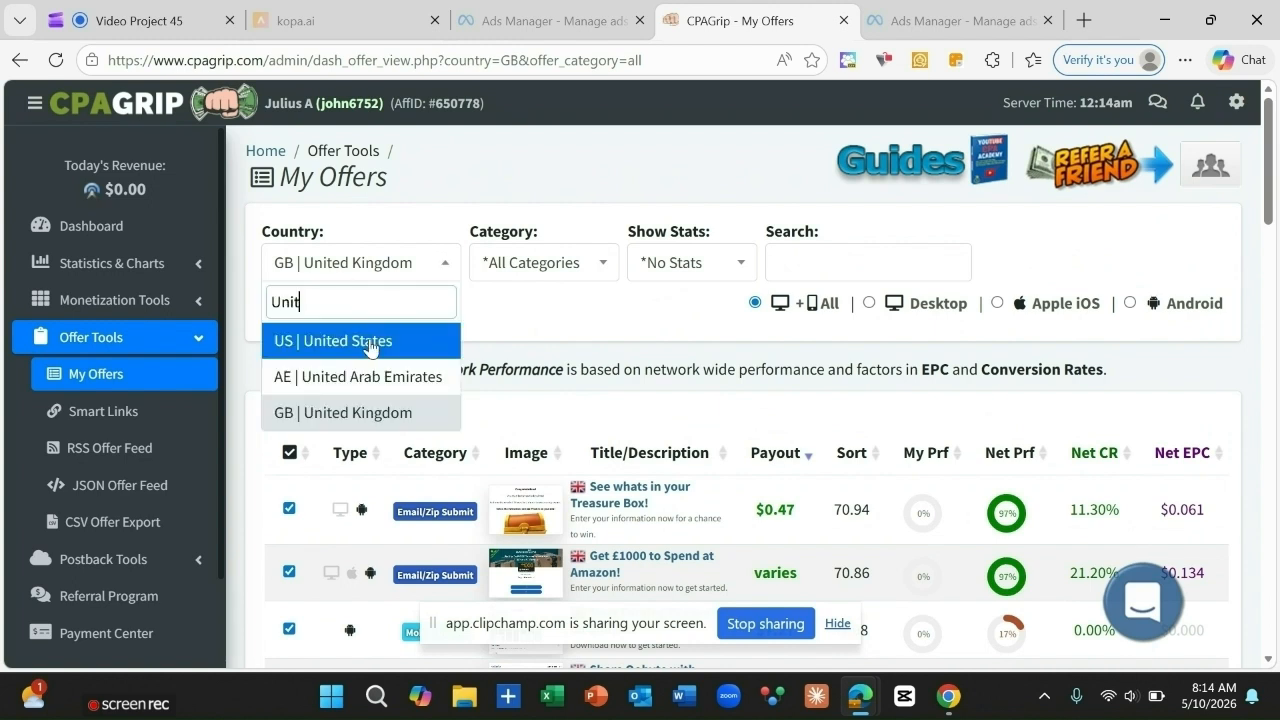
{"action": "left_click", "coordinate": [371, 343]}
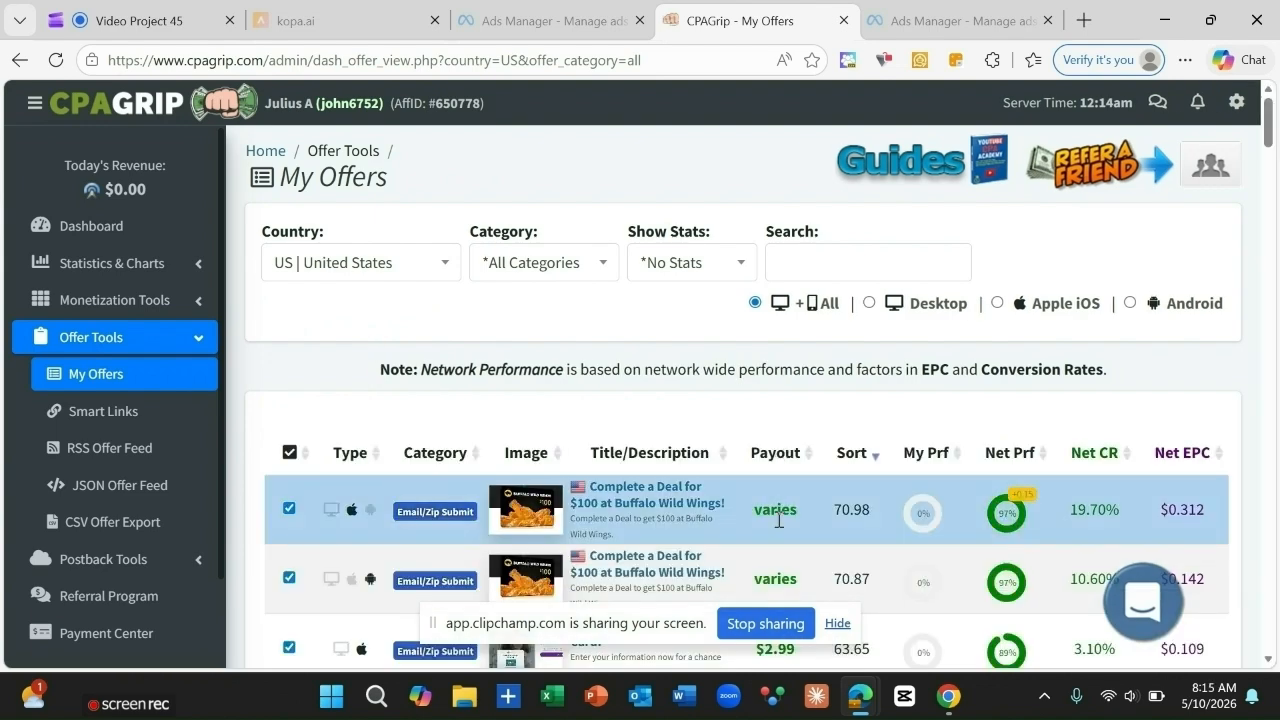
{"action": "left_click", "coordinate": [808, 457]}
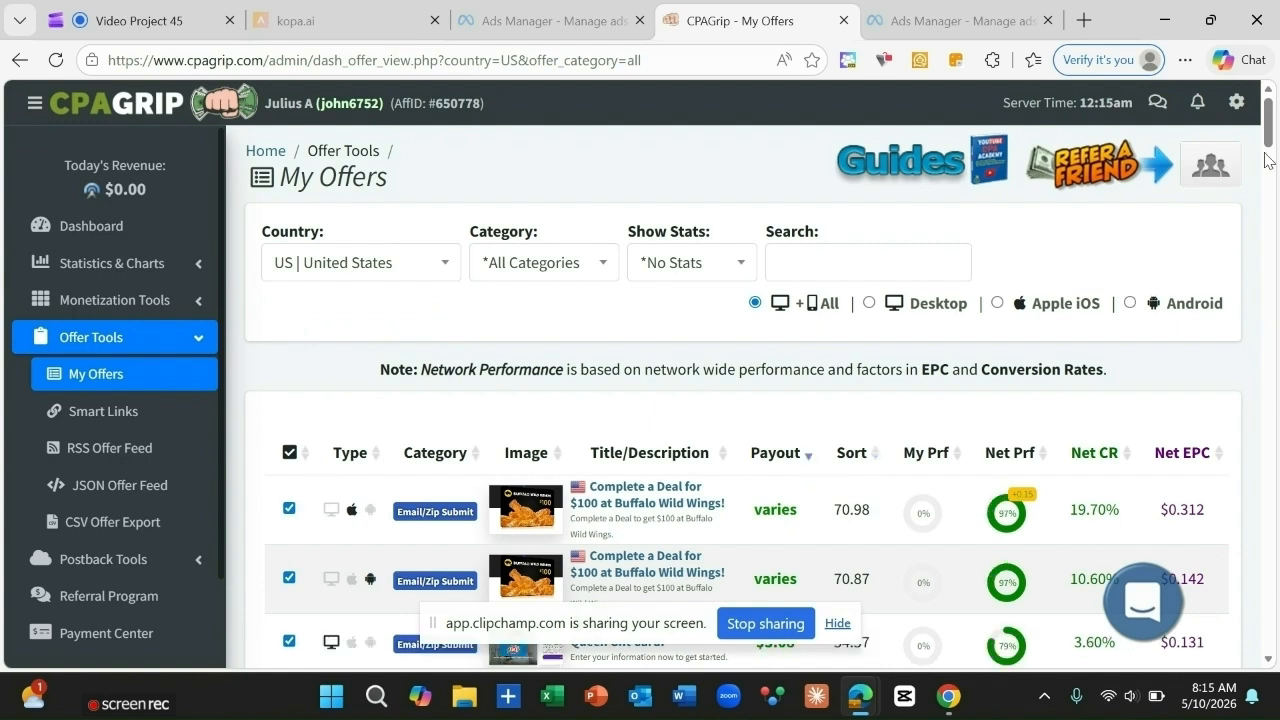
Look through the US offers, open "Get a $100 Dairy Queen Gift Card!" and copy its offer link
{"action": "left_click_drag", "start_coordinate": [1270, 128], "coordinate": [1277, 203]}
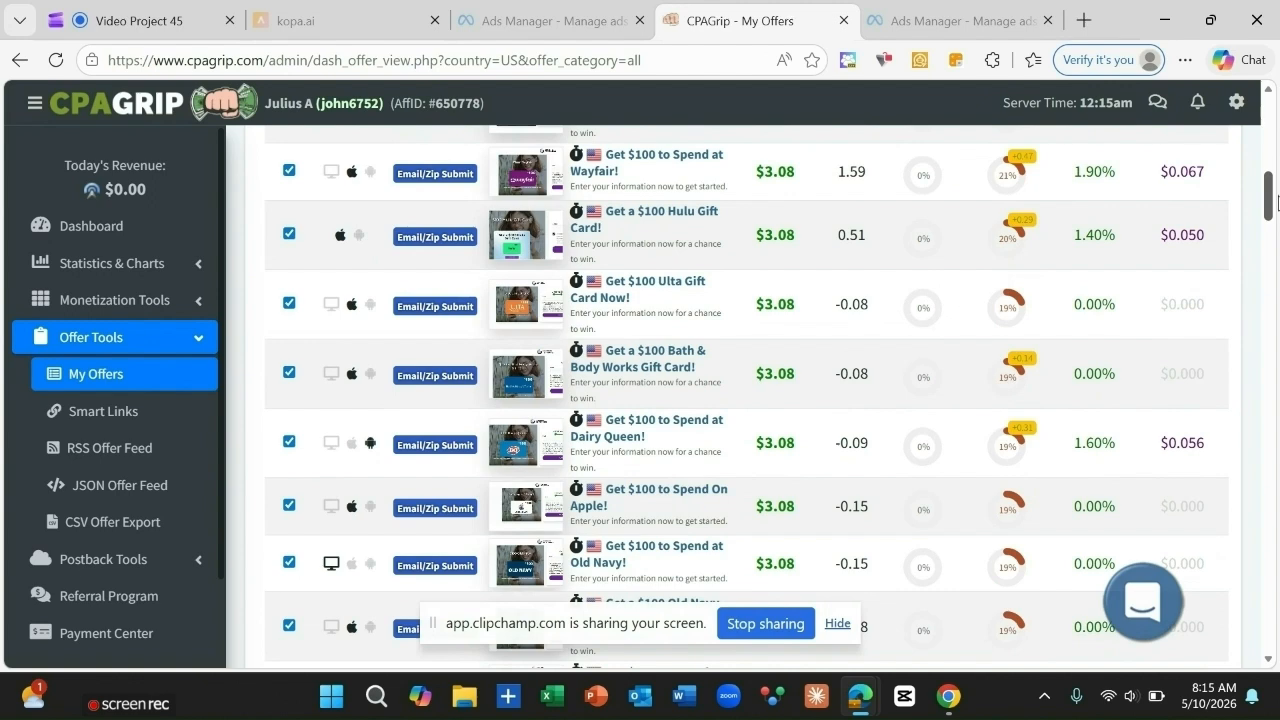
{"action": "left_click_drag", "start_coordinate": [1277, 203], "coordinate": [1277, 122]}
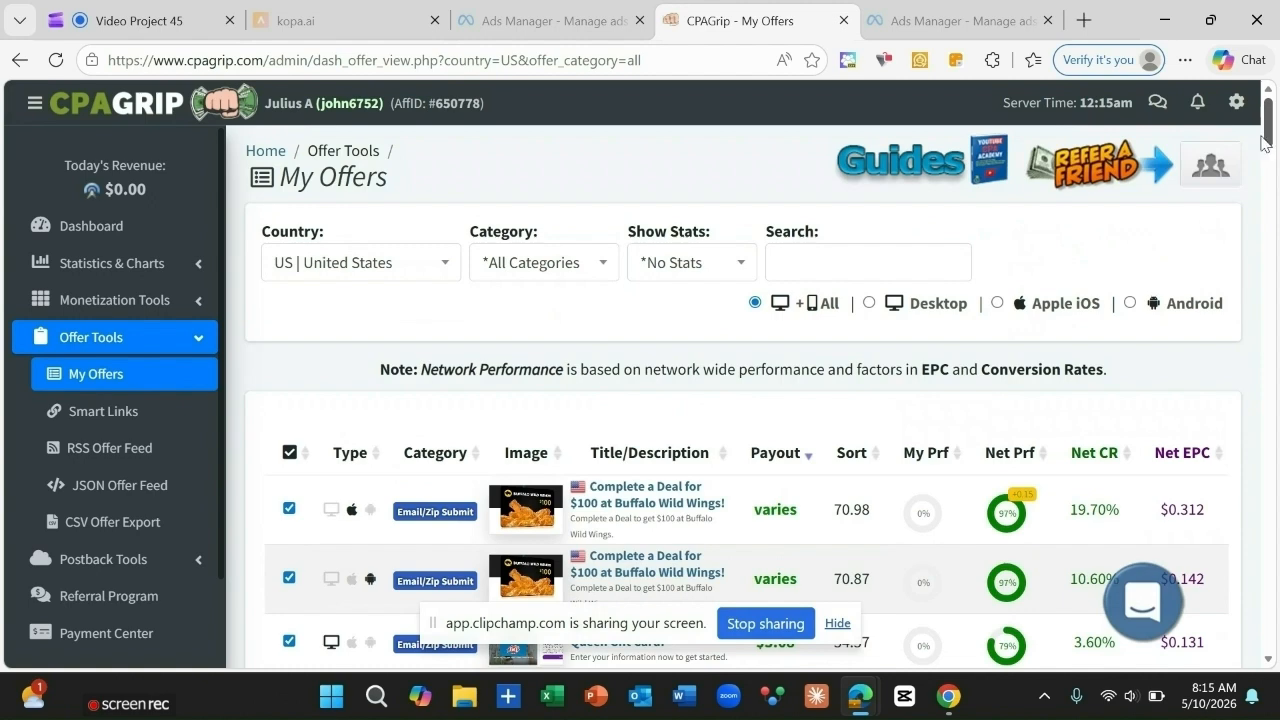
{"action": "left_click_drag", "start_coordinate": [1270, 132], "coordinate": [1272, 144]}
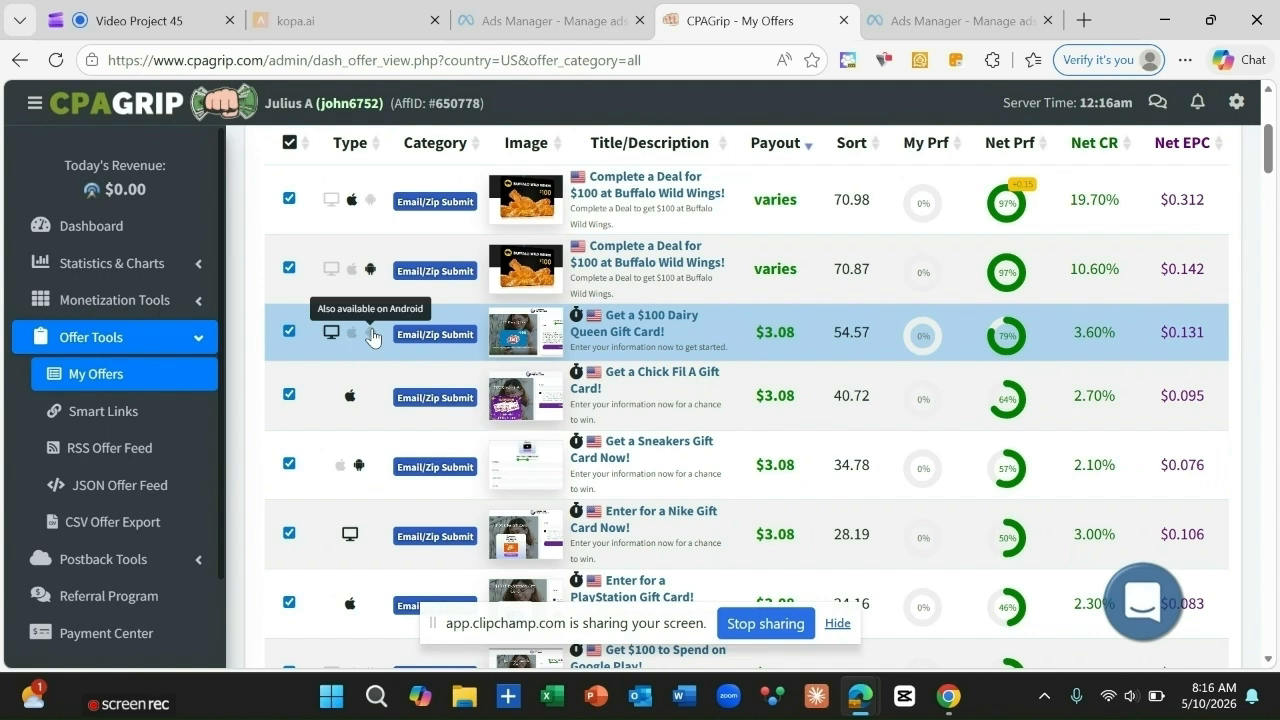
{"action": "left_click", "coordinate": [621, 331]}
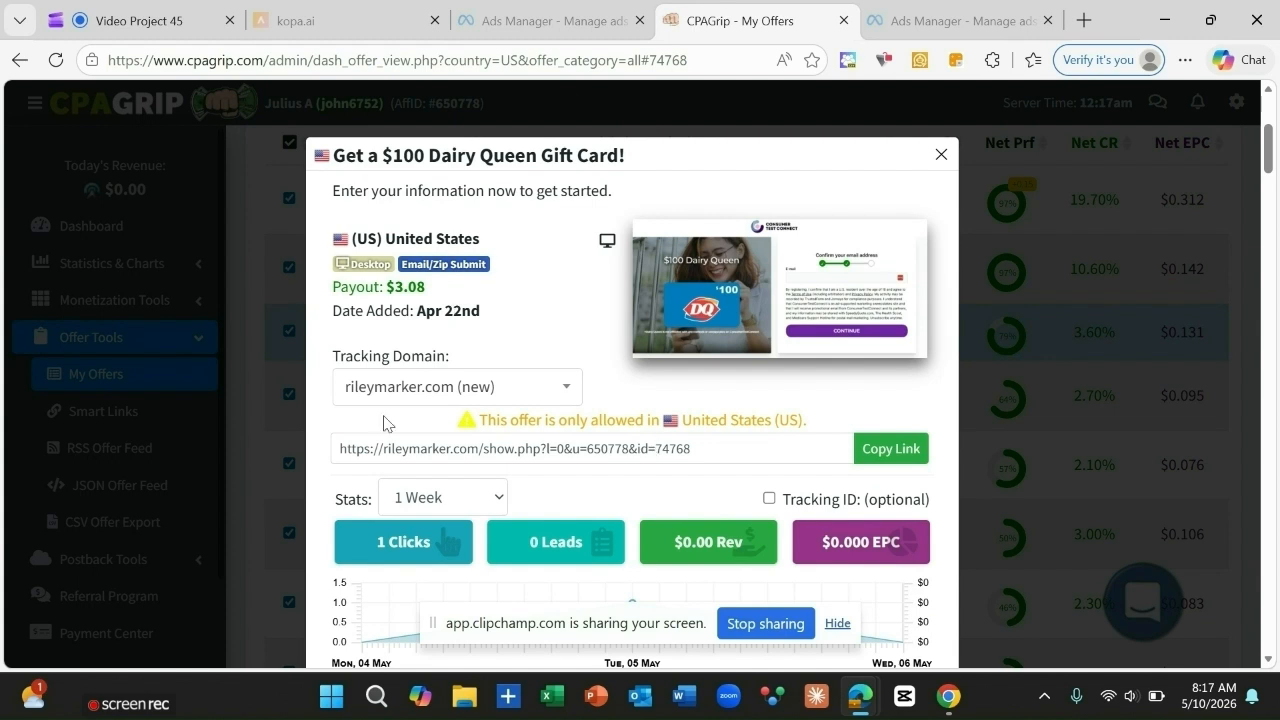
{"action": "left_click", "coordinate": [871, 464]}
{"action": "left_click", "coordinate": [861, 458]}
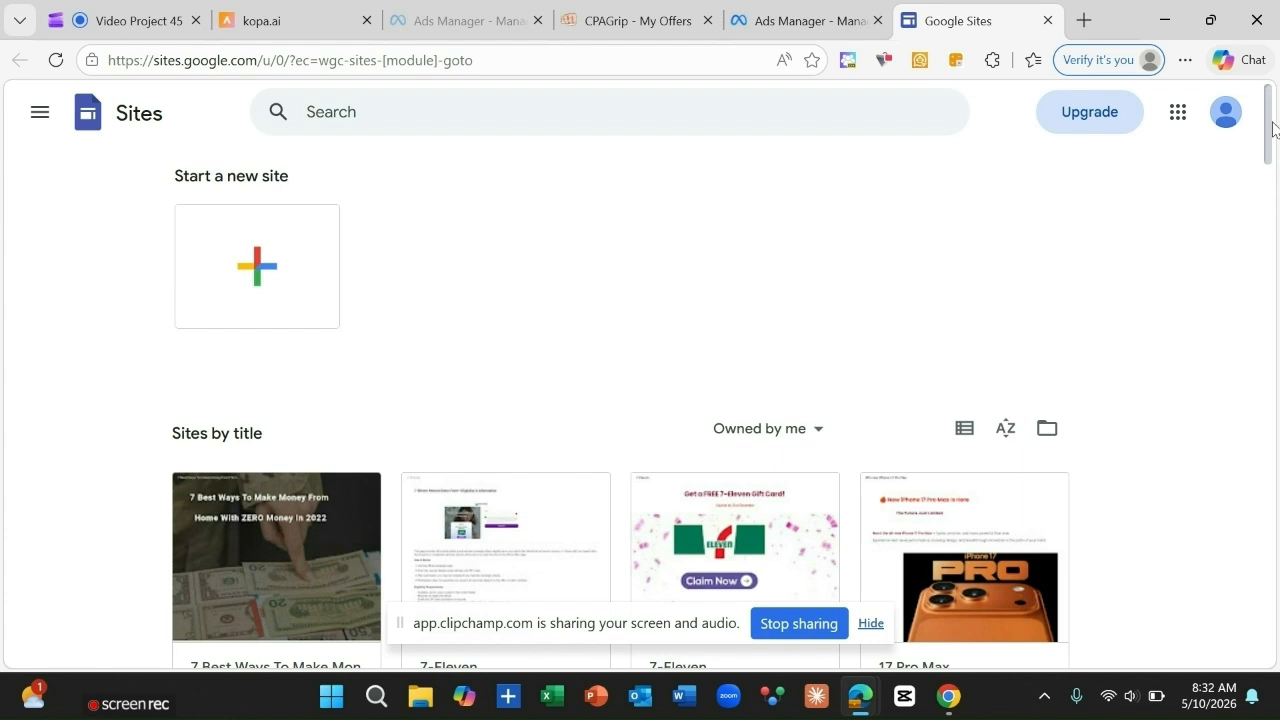
Switch to Google Sites, create a new blank site and select its page title block
{"action": "mouse_move", "coordinate": [1270, 126]}
{"action": "left_mouse_down"}
{"action": "mouse_move", "coordinate": [1266, 171]}
{"action": "mouse_move", "coordinate": [1262, 130]}
{"action": "left_mouse_up"}
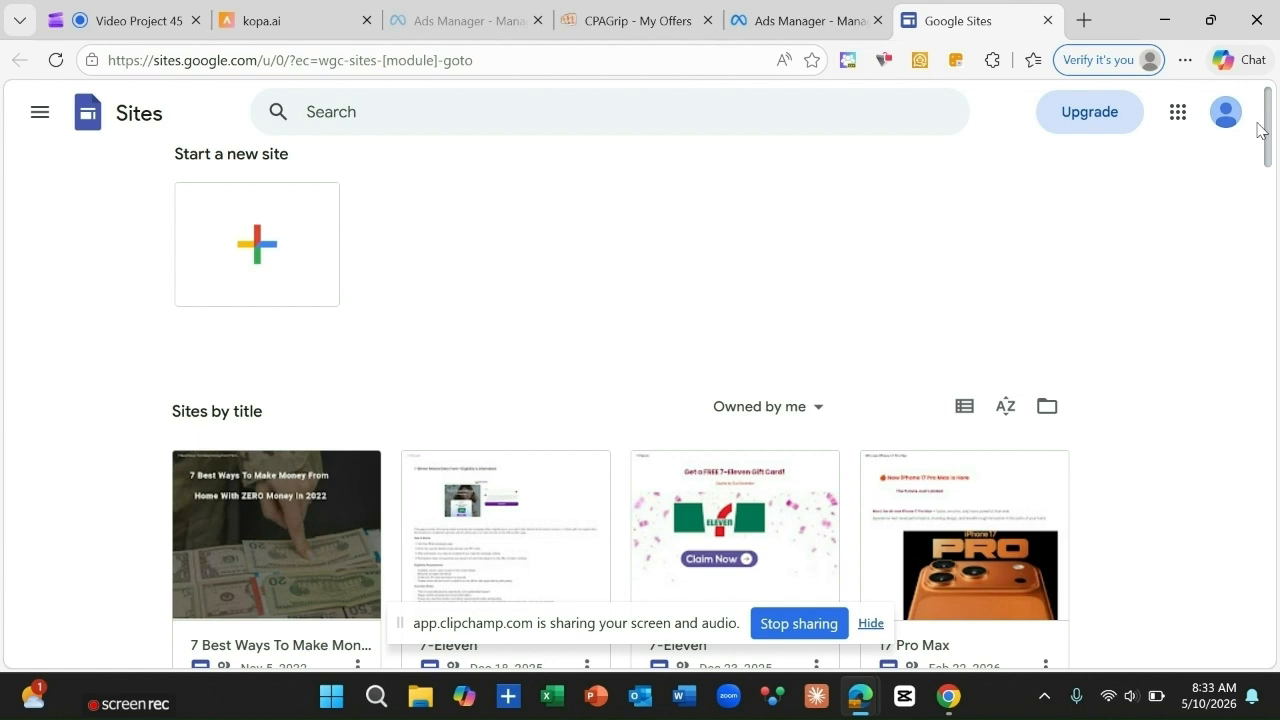
{"action": "left_click_drag", "start_coordinate": [1258, 123], "coordinate": [1258, 127]}
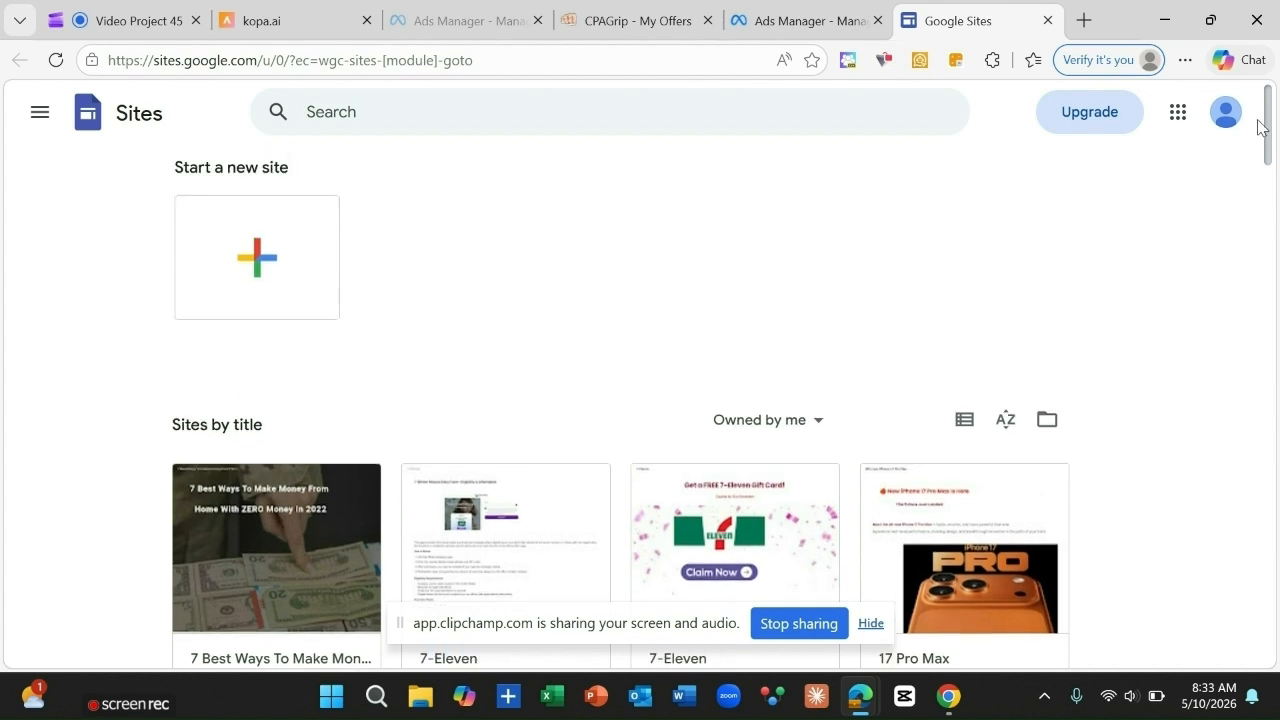
{"action": "left_click_drag", "start_coordinate": [1258, 127], "coordinate": [1235, 112]}
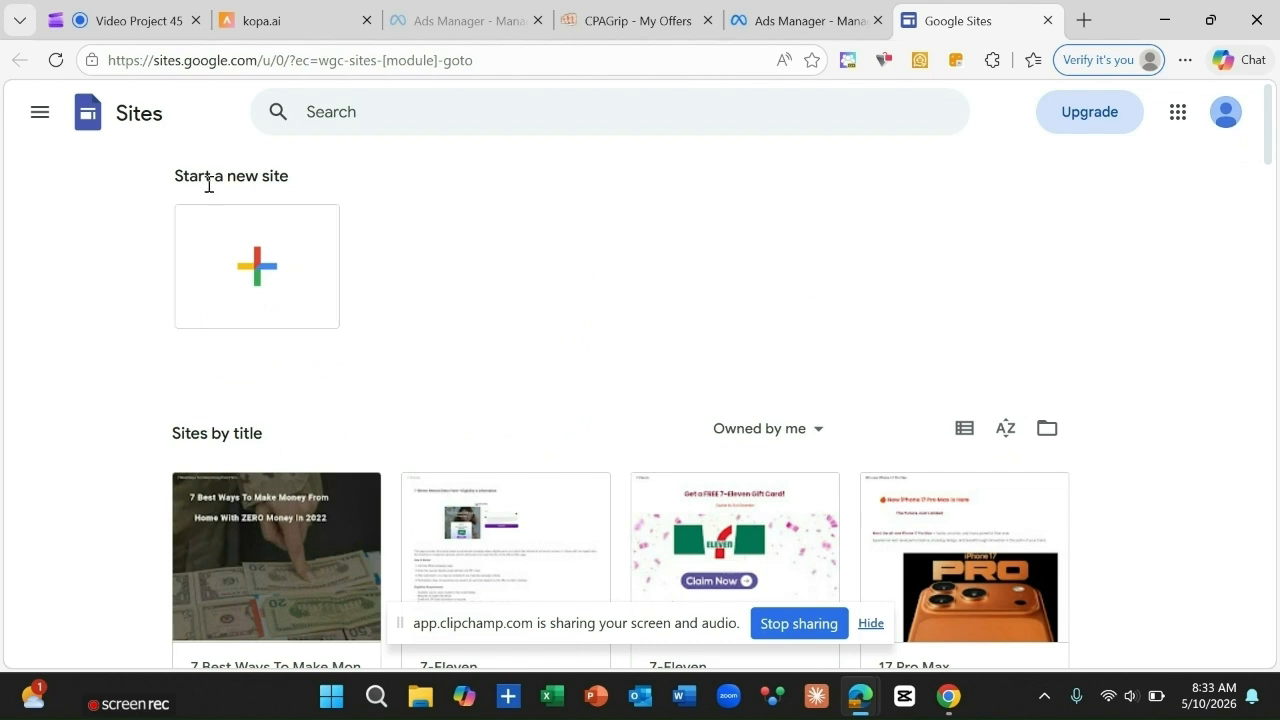
{"action": "left_click", "coordinate": [257, 274]}
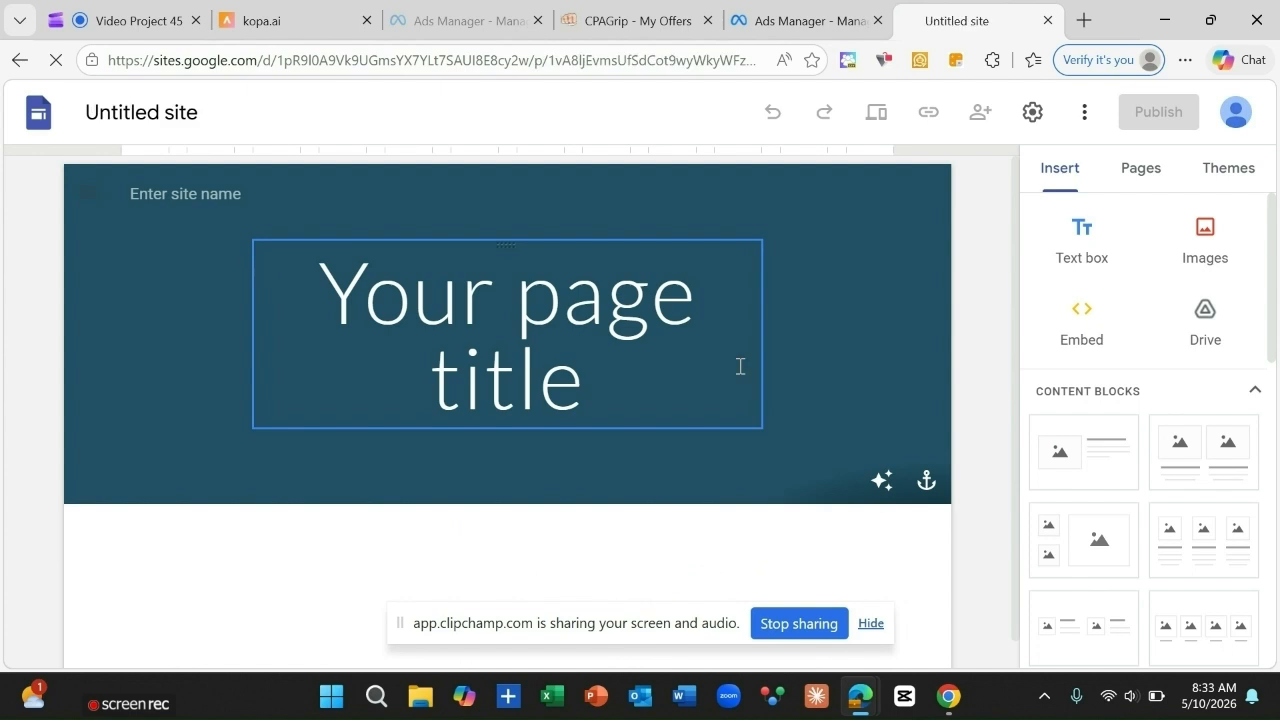
{"action": "left_click", "coordinate": [740, 366]}
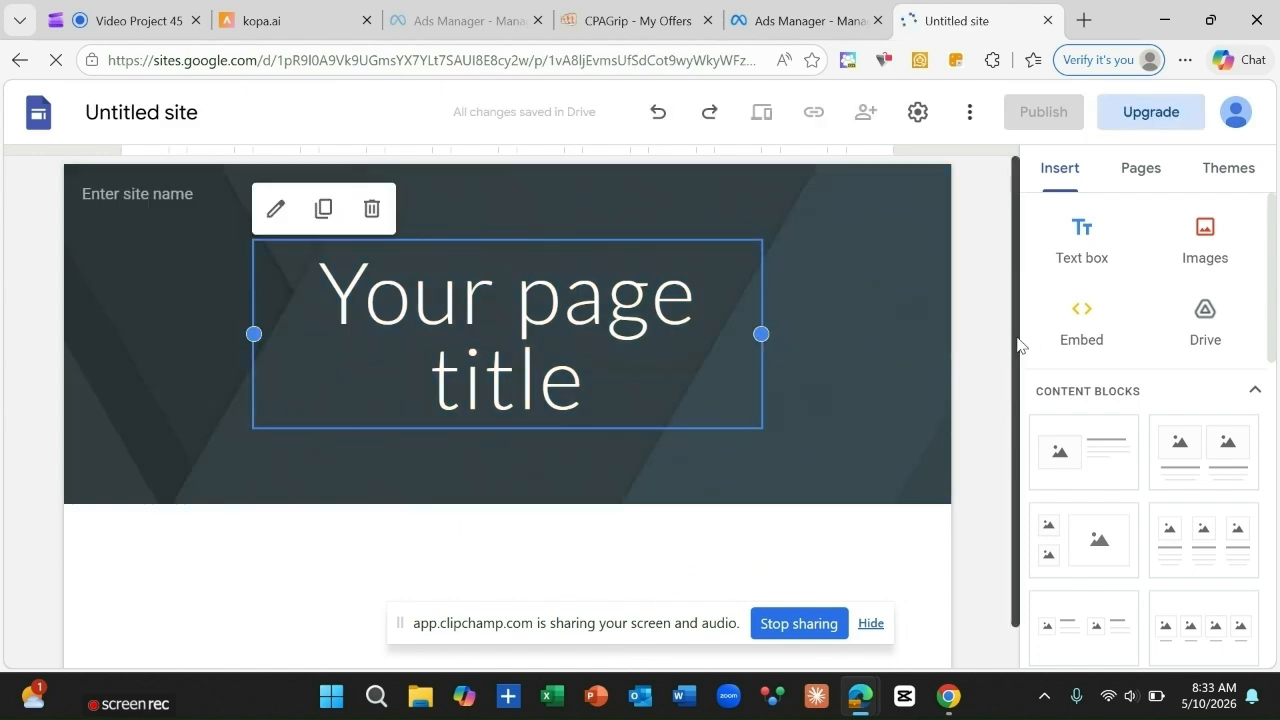
{"action": "left_click_drag", "start_coordinate": [1016, 412], "coordinate": [1015, 453]}
{"action": "scroll", "coordinate": [1015, 453], "scroll_direction": "up", "scroll_amount": 1}
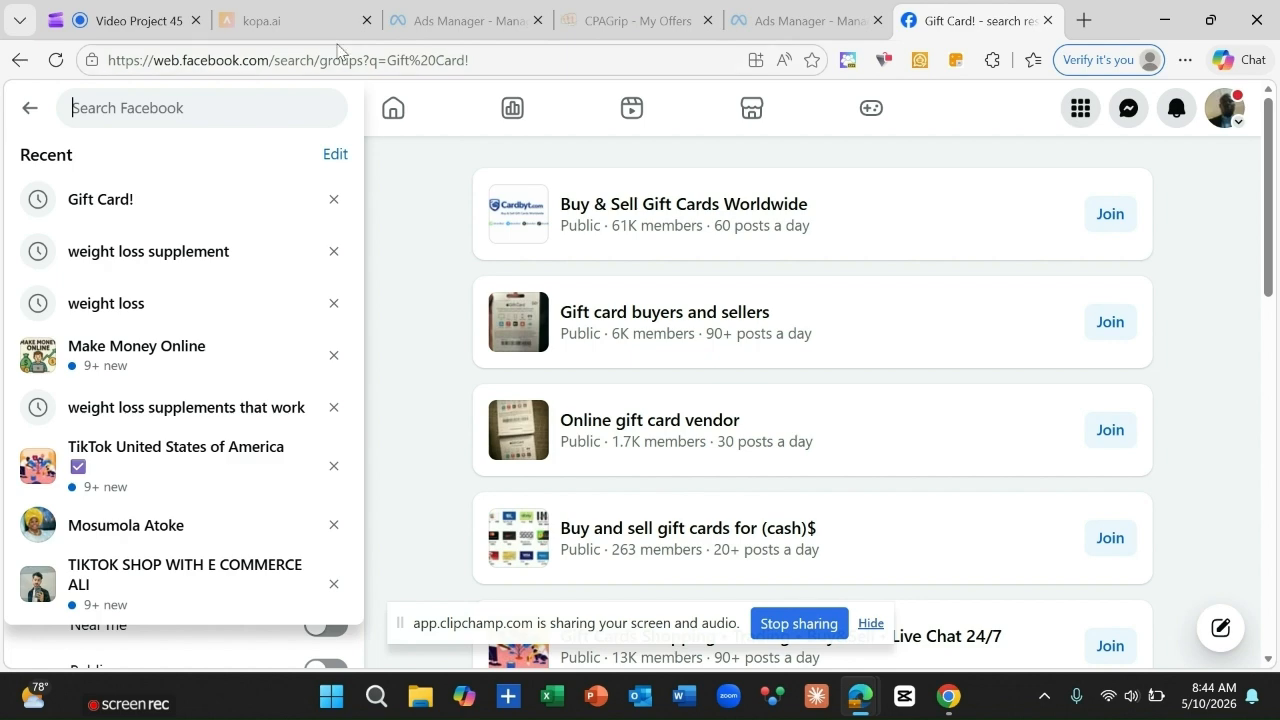
Switch back to the CPAGrip offer and copy the words "Gift Card" from the Dairy Queen offer title
{"action": "left_click", "coordinate": [615, 25]}
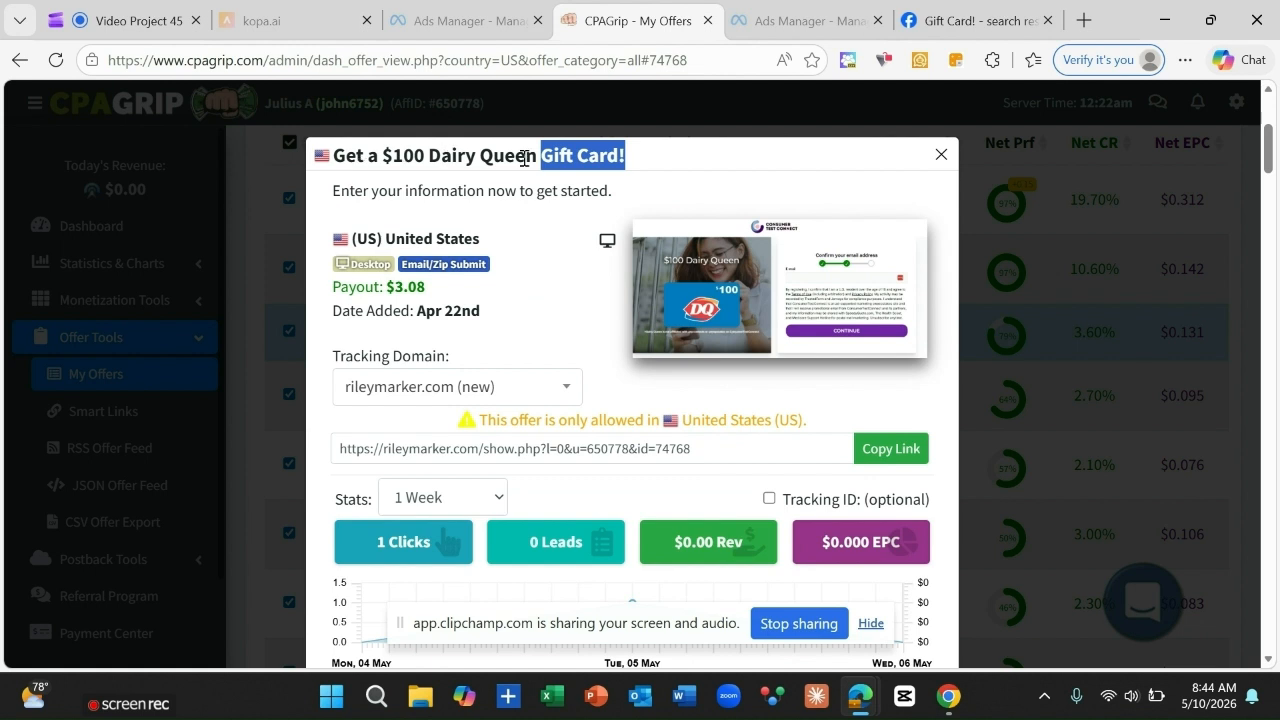
{"action": "left_click", "coordinate": [649, 163]}
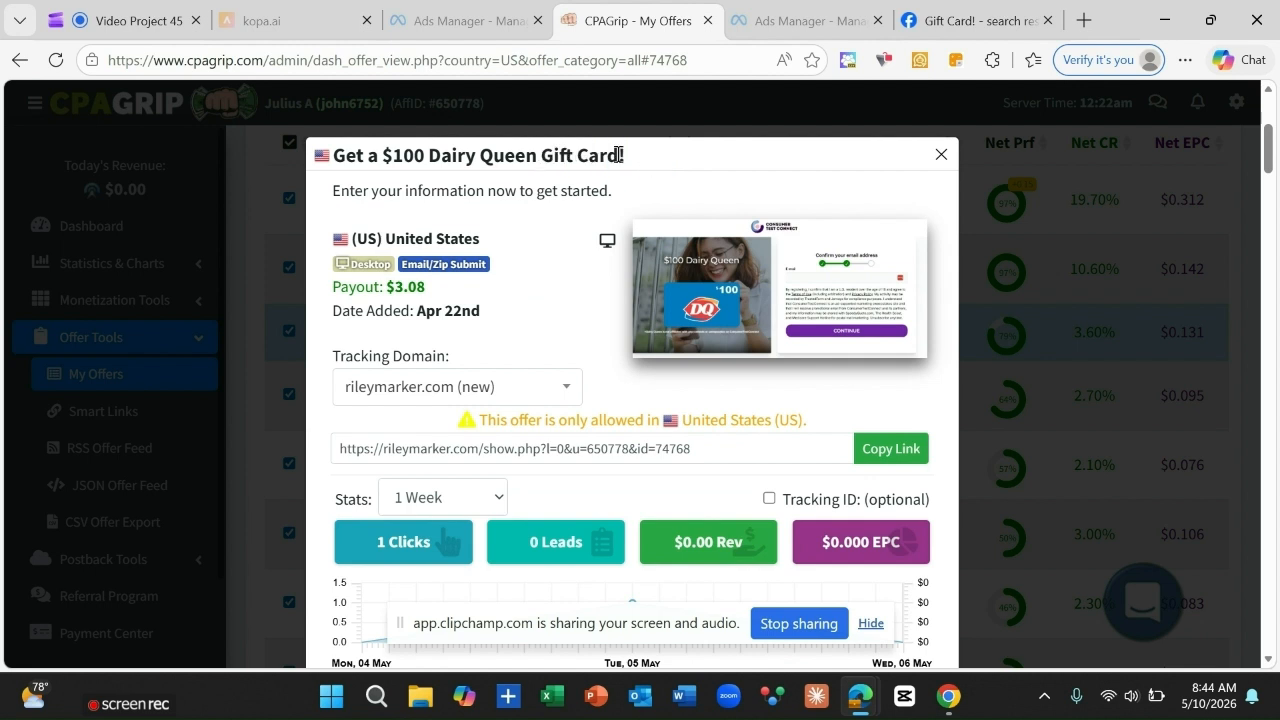
{"action": "left_click_drag", "start_coordinate": [620, 155], "coordinate": [543, 157]}
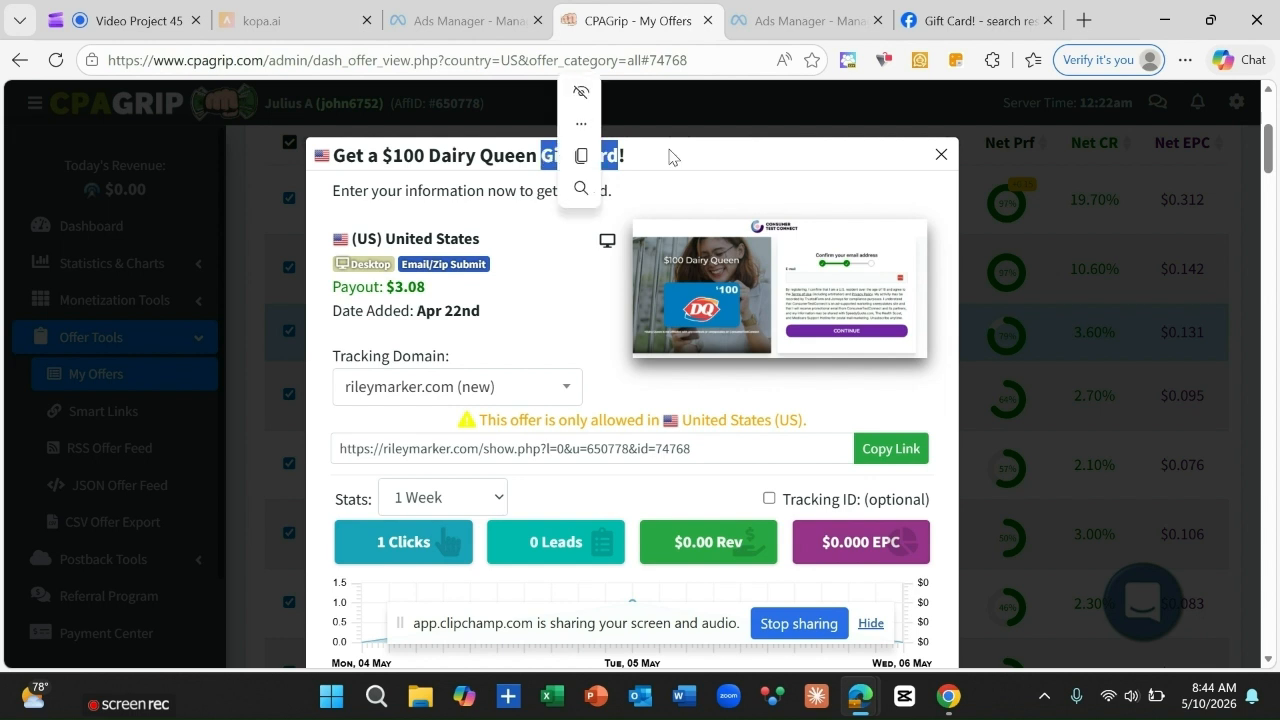
{"action": "left_click", "coordinate": [638, 163]}
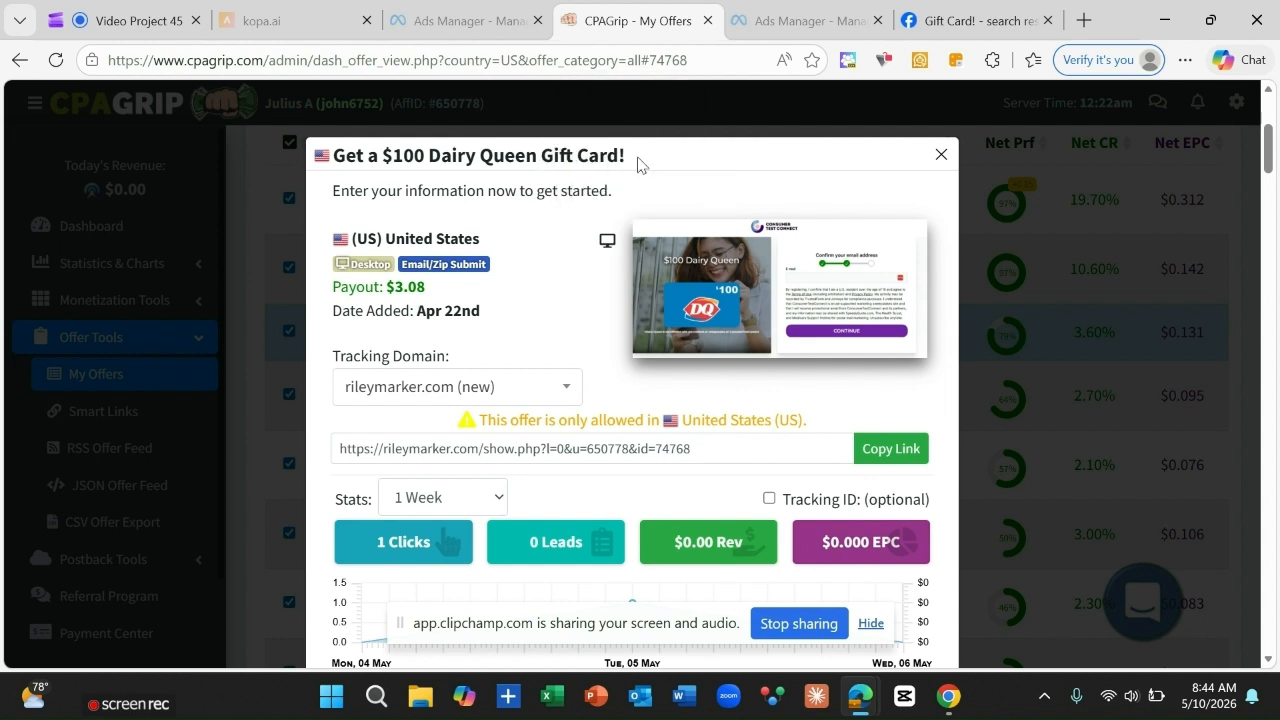
{"action": "left_click_drag", "start_coordinate": [618, 150], "coordinate": [542, 151]}
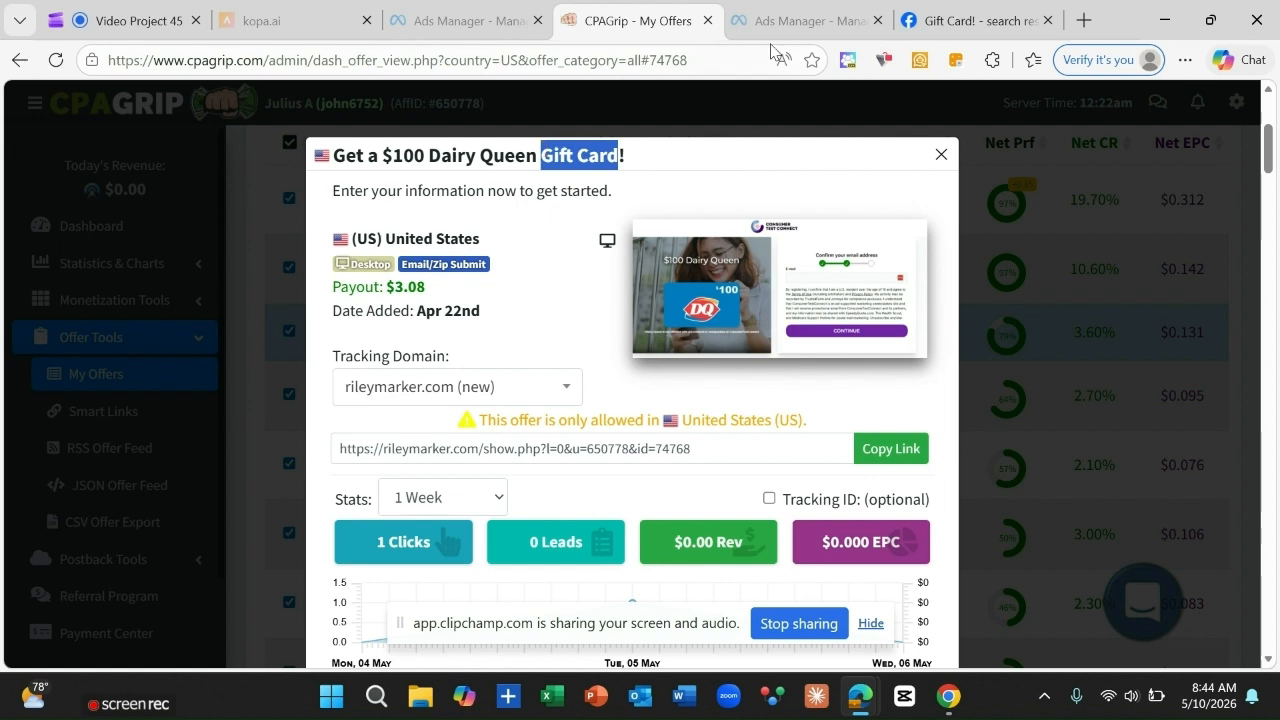
Switch to Facebook, search for "Gift Card" and filter the results to groups
{"action": "left_click", "coordinate": [940, 22]}
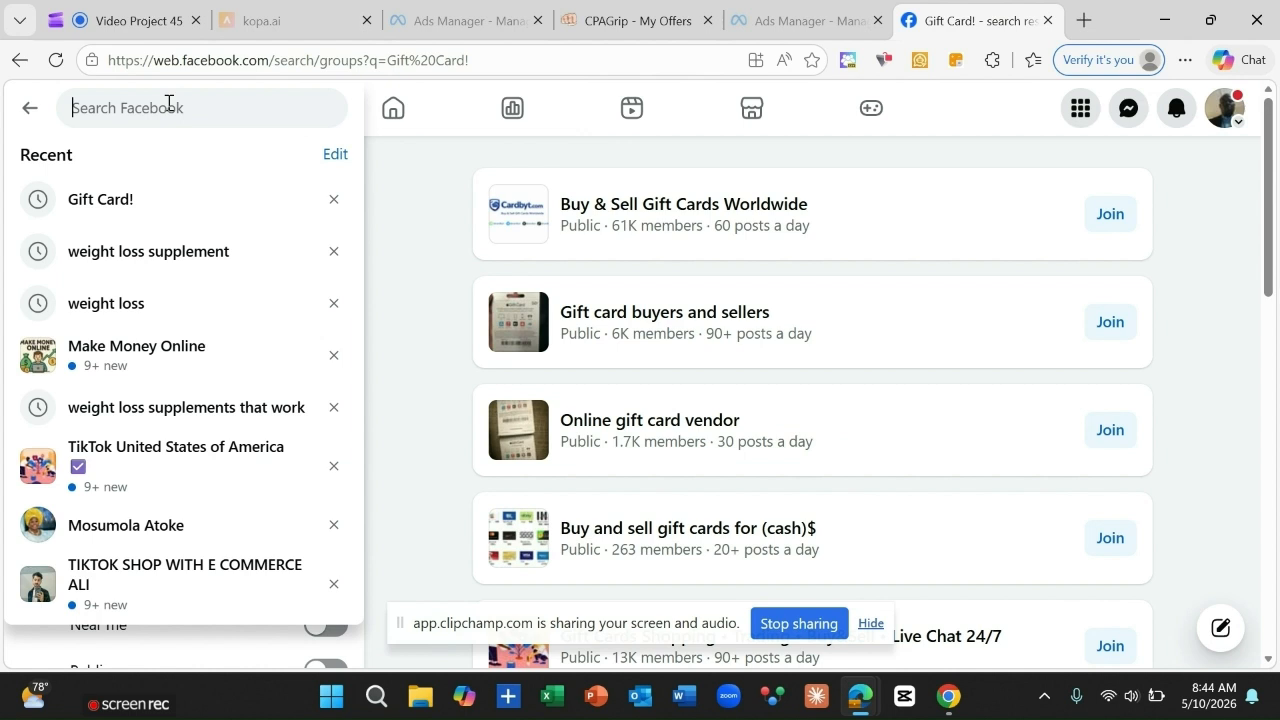
{"action": "type", "text": "Gift Card"}
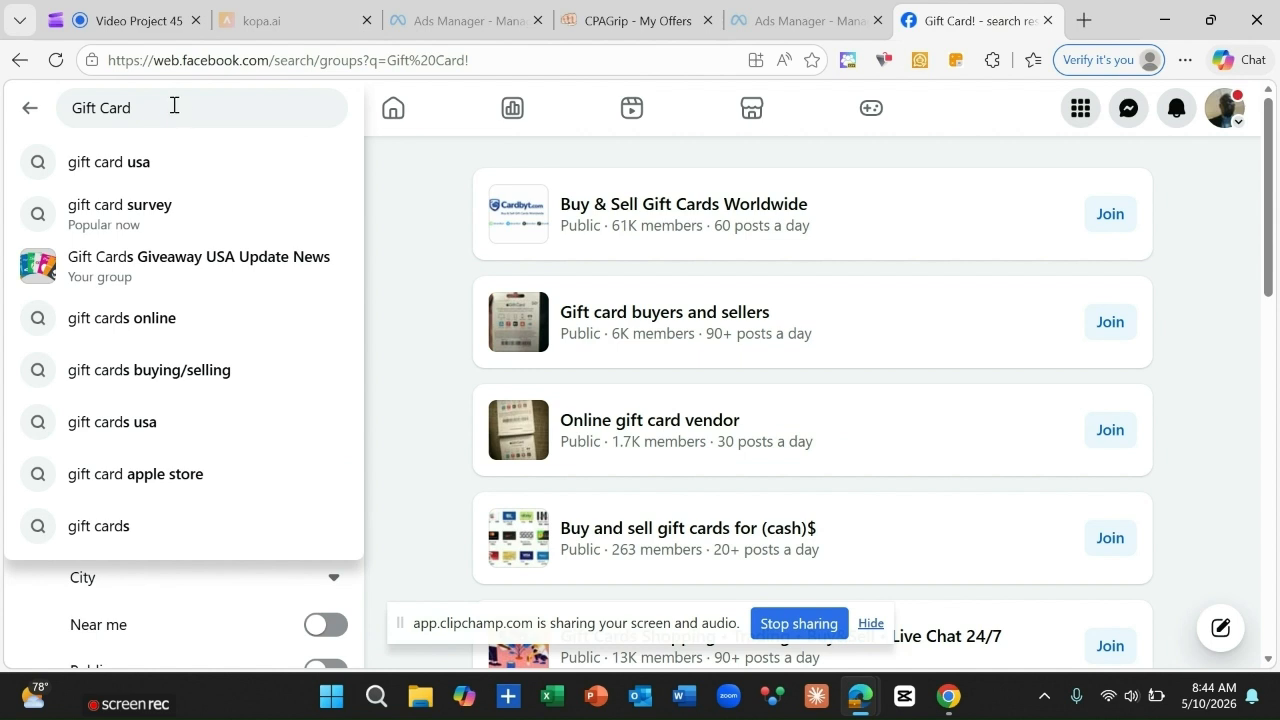
{"action": "key", "text": "Escape"}
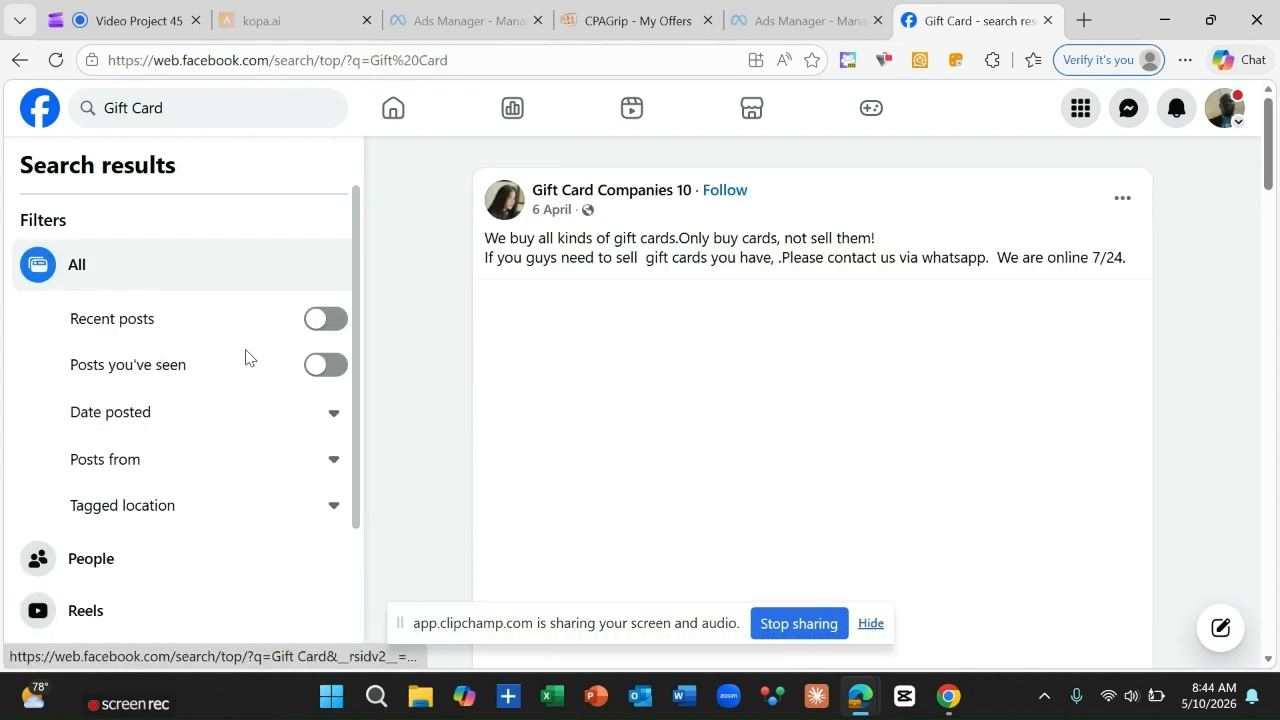
{"action": "left_click_drag", "start_coordinate": [357, 301], "coordinate": [355, 440]}
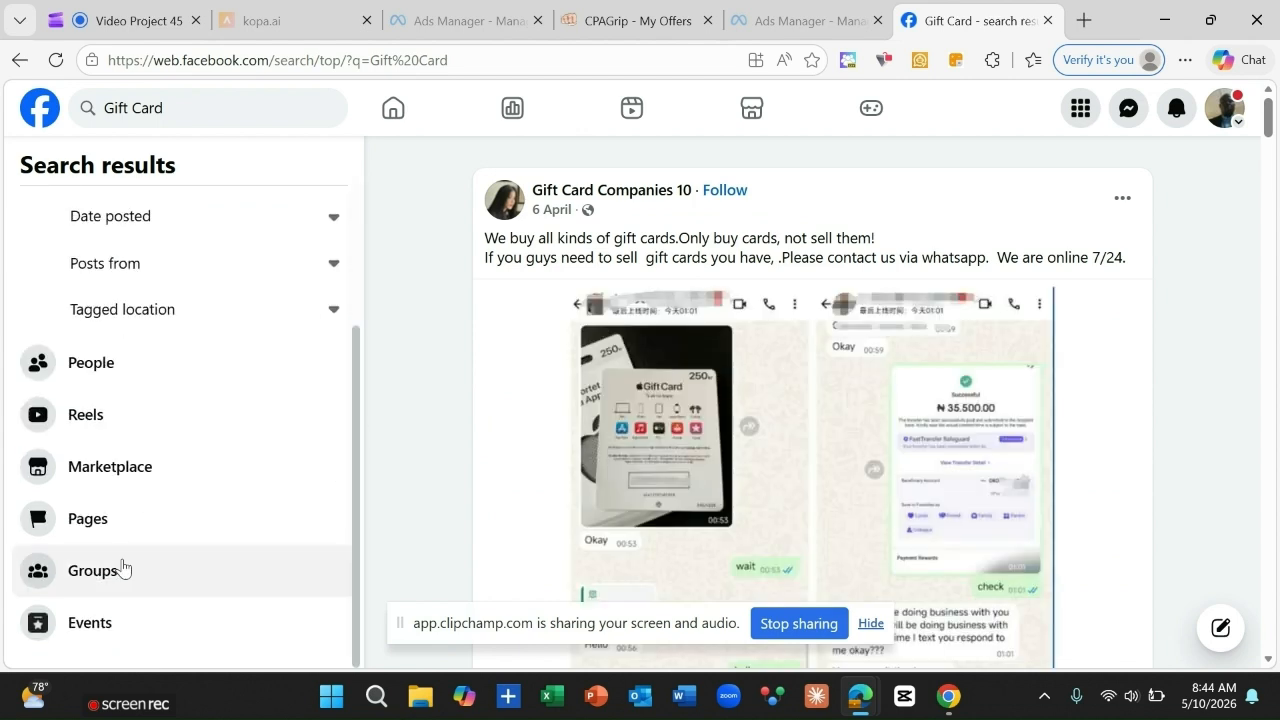
{"action": "left_click", "coordinate": [91, 572]}
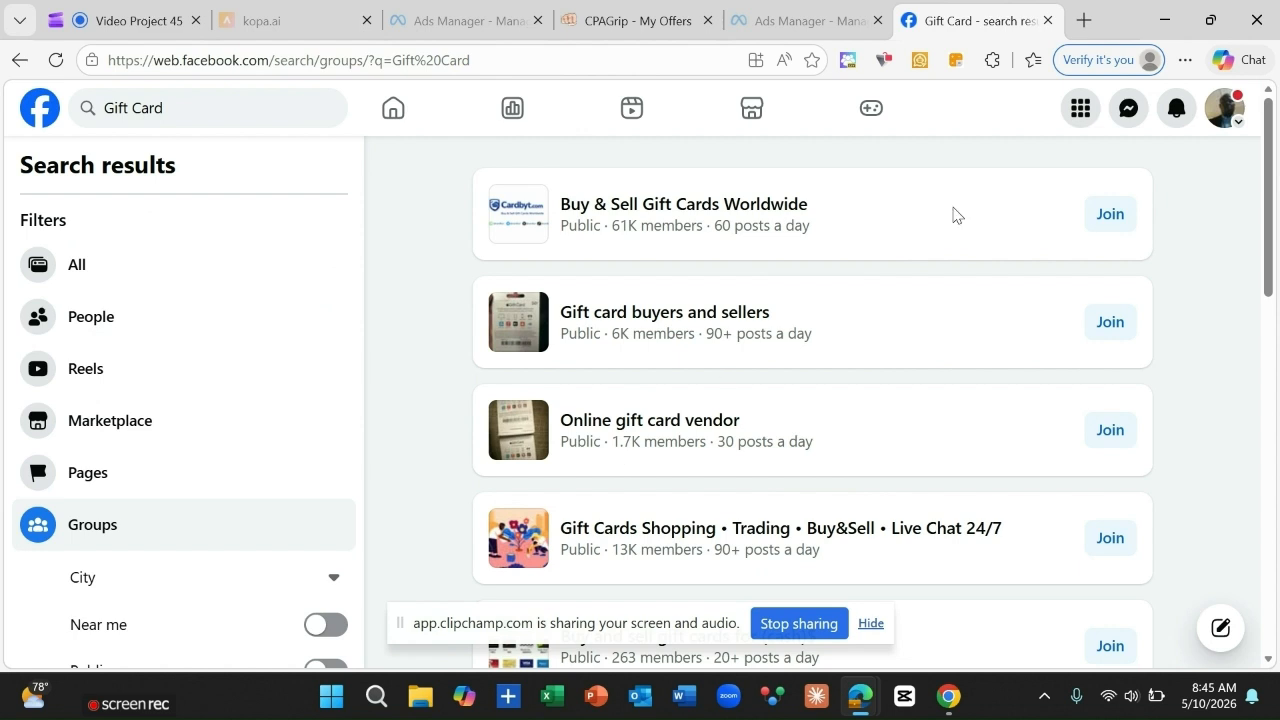
Join the first six groups in the results, from "Buy & Sell Gift Cards Worldwide" through "Gift Card USA"
{"action": "left_click", "coordinate": [1110, 214]}
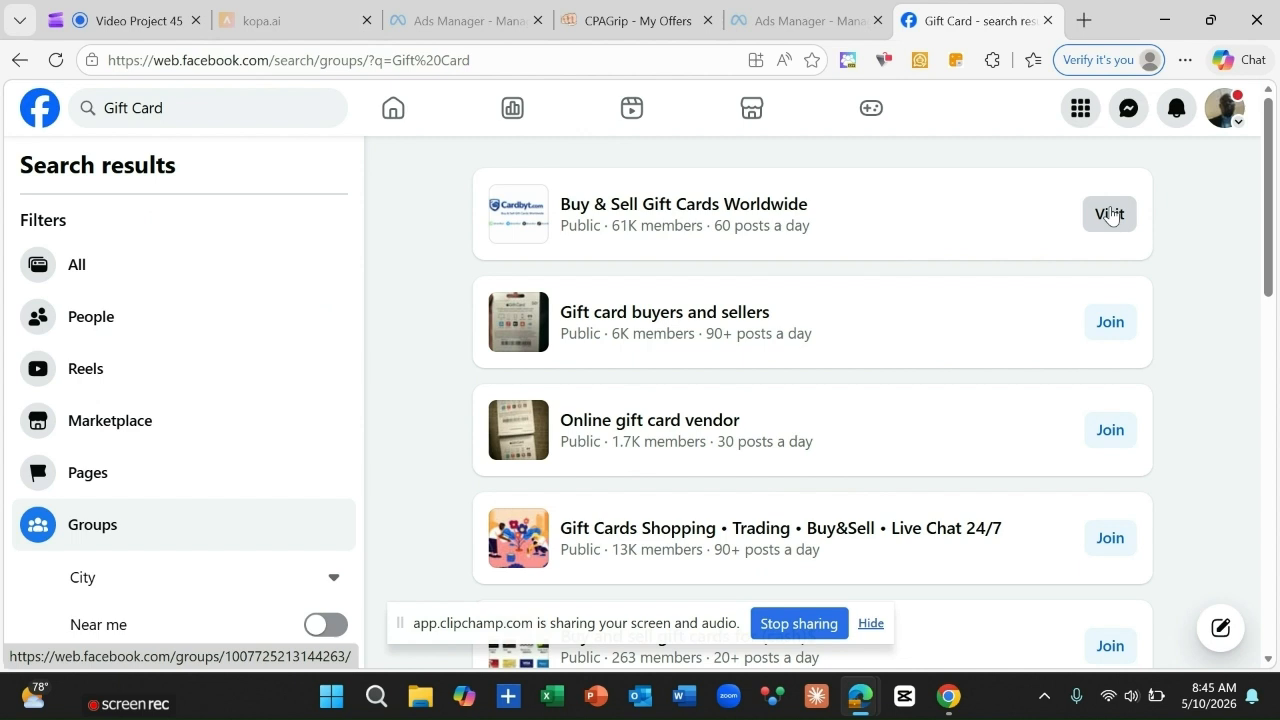
{"action": "left_click", "coordinate": [1108, 322]}
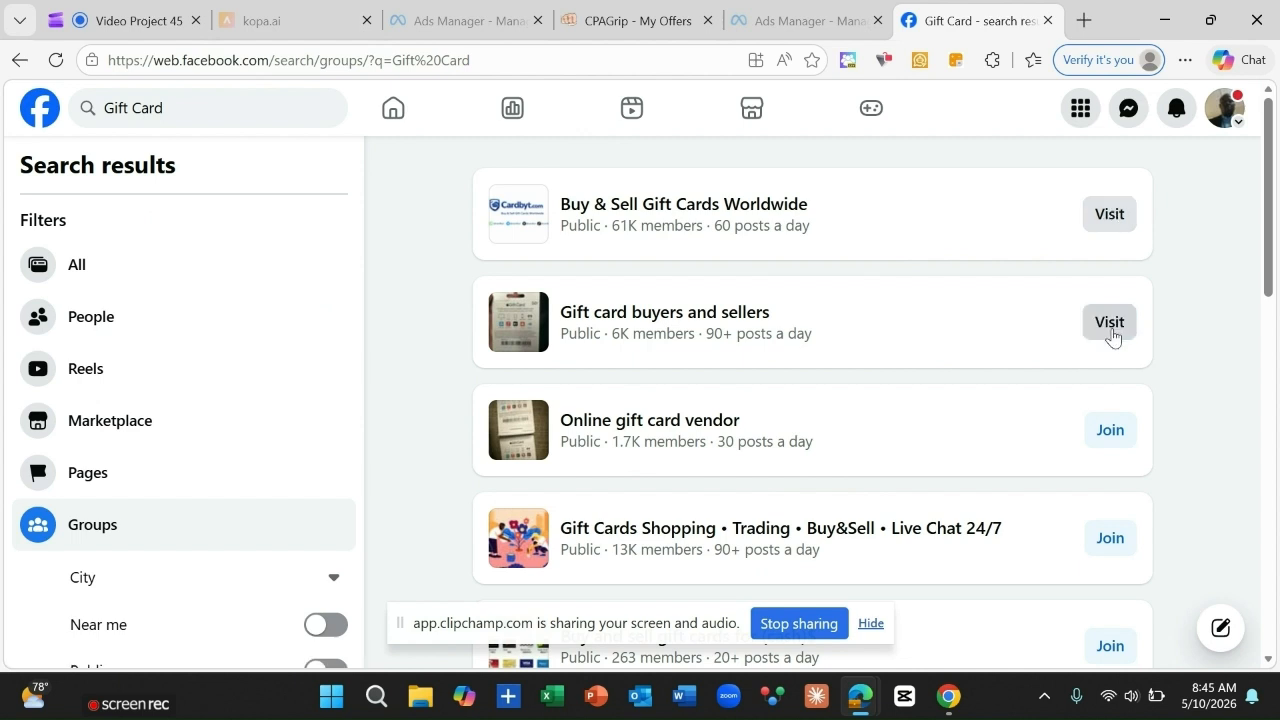
{"action": "left_click", "coordinate": [1108, 432]}
{"action": "left_click_drag", "start_coordinate": [1272, 250], "coordinate": [1272, 340]}
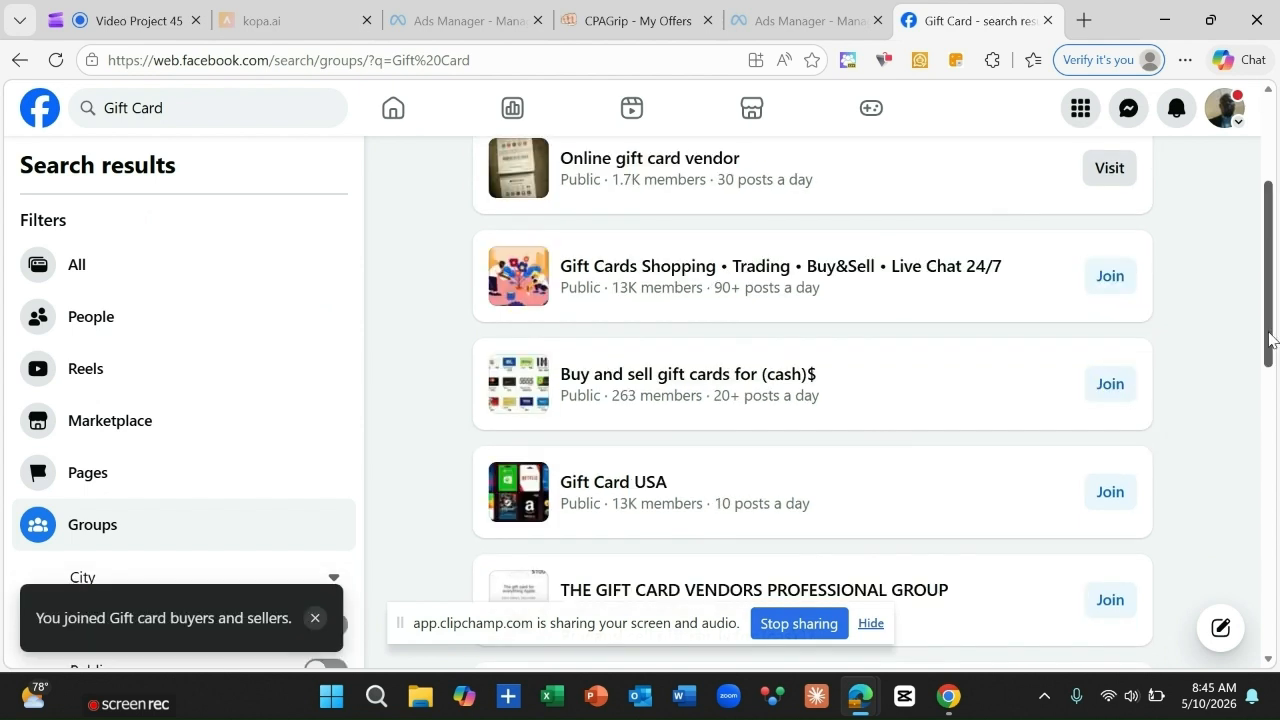
{"action": "left_click", "coordinate": [1109, 277]}
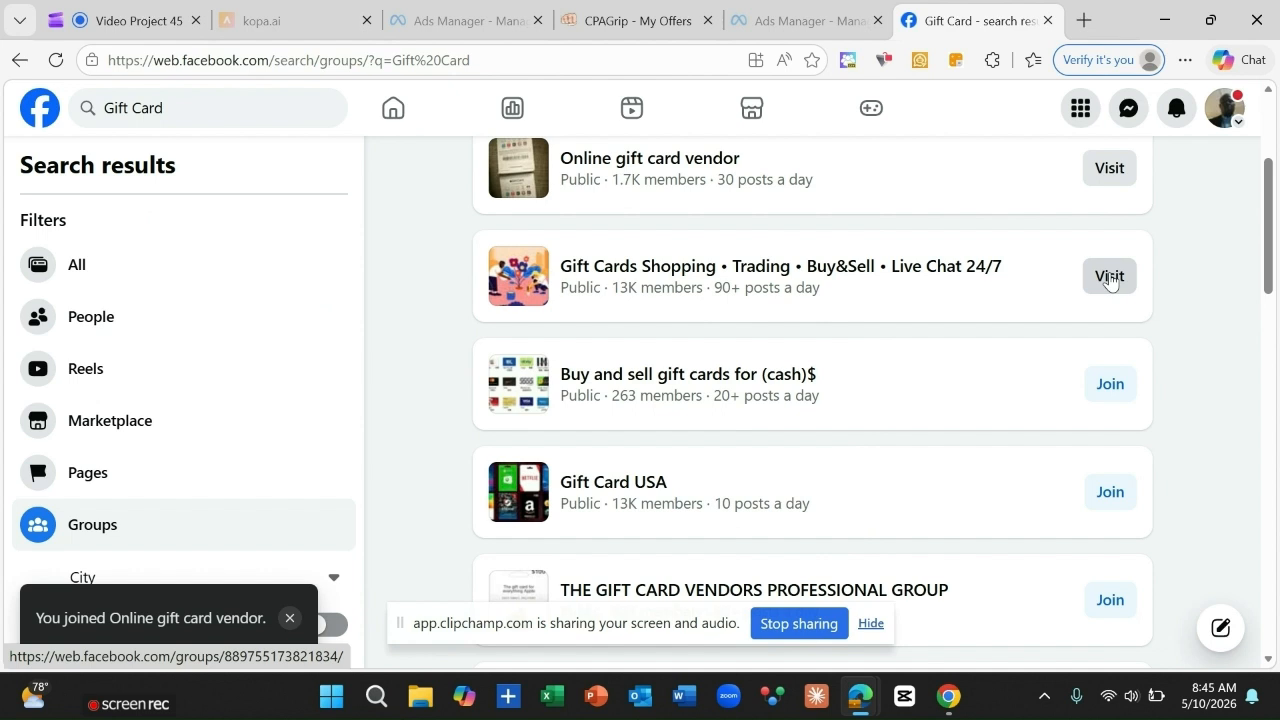
{"action": "left_click", "coordinate": [1109, 386]}
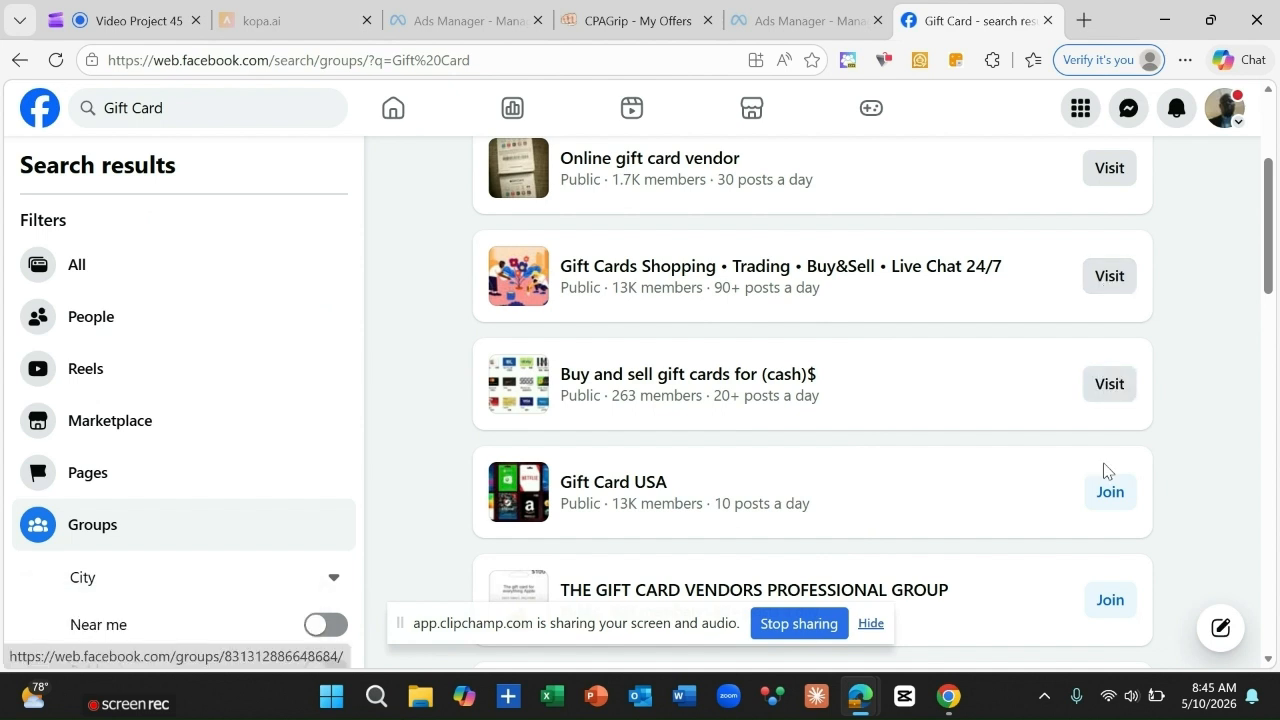
{"action": "left_click", "coordinate": [1109, 492]}
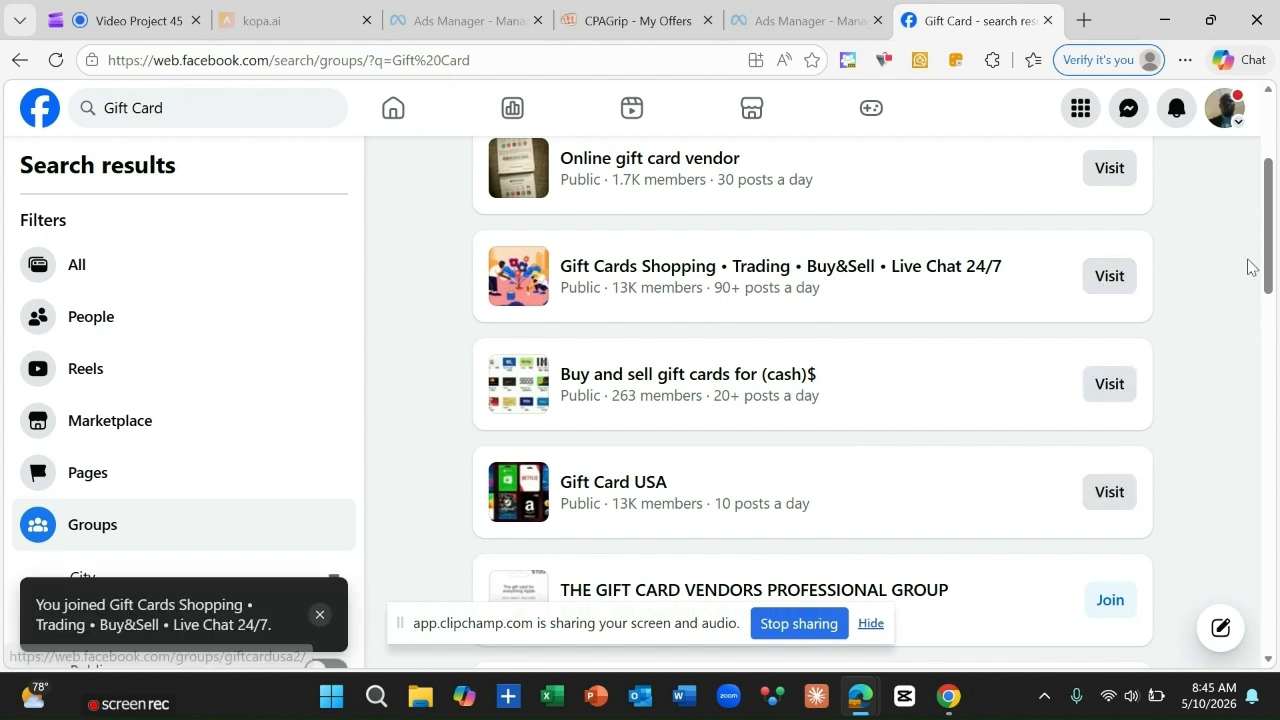
{"action": "scroll", "coordinate": [1273, 270], "scroll_direction": "up", "scroll_amount": 3}
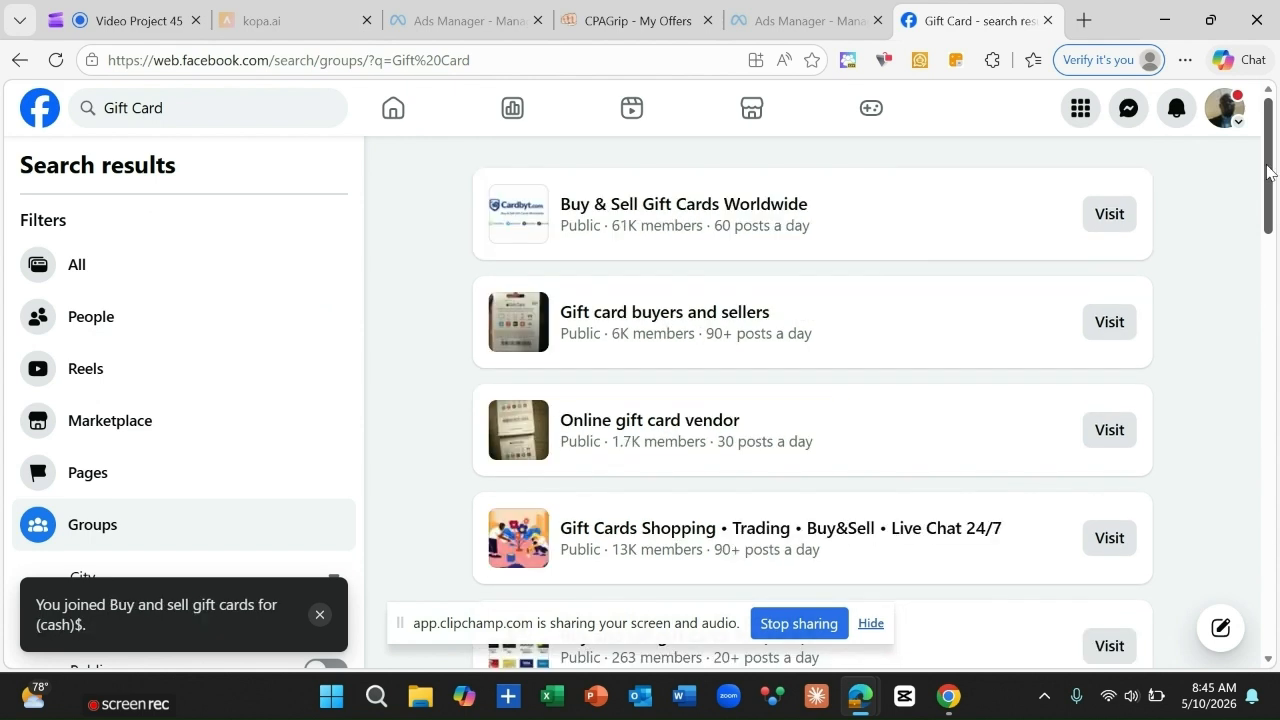
{"action": "mouse_move", "coordinate": [690, 213]}
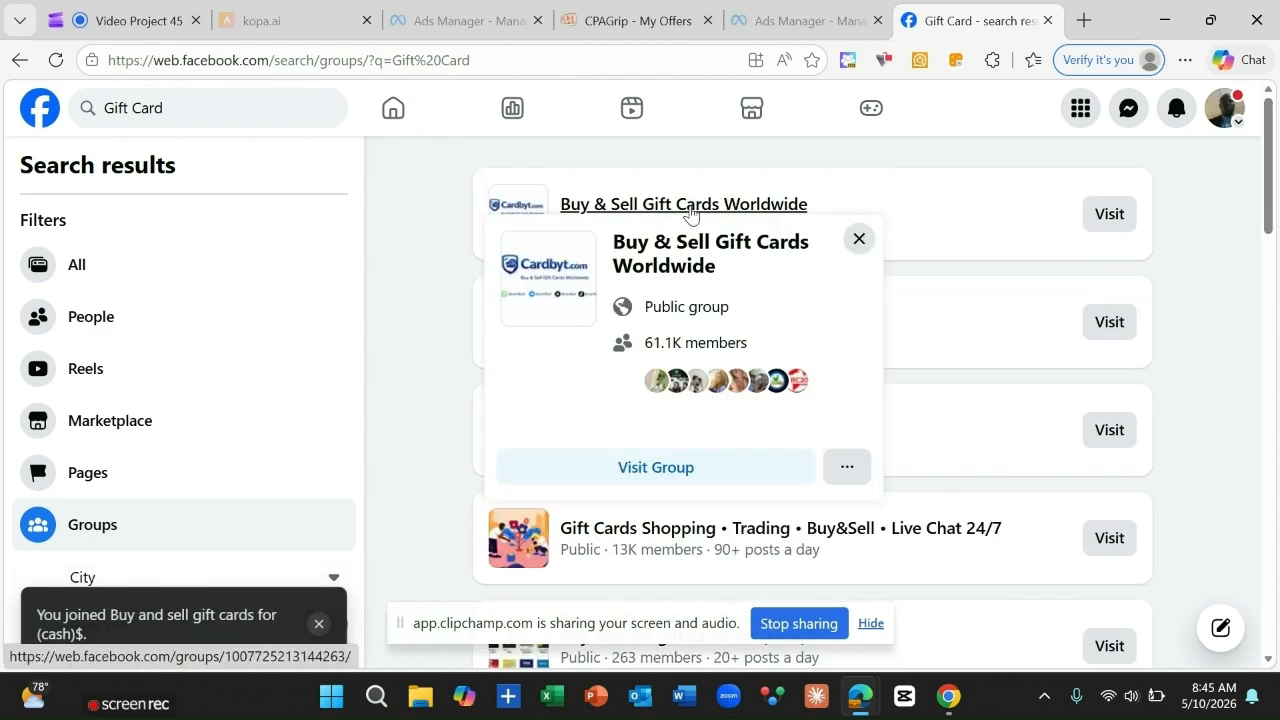